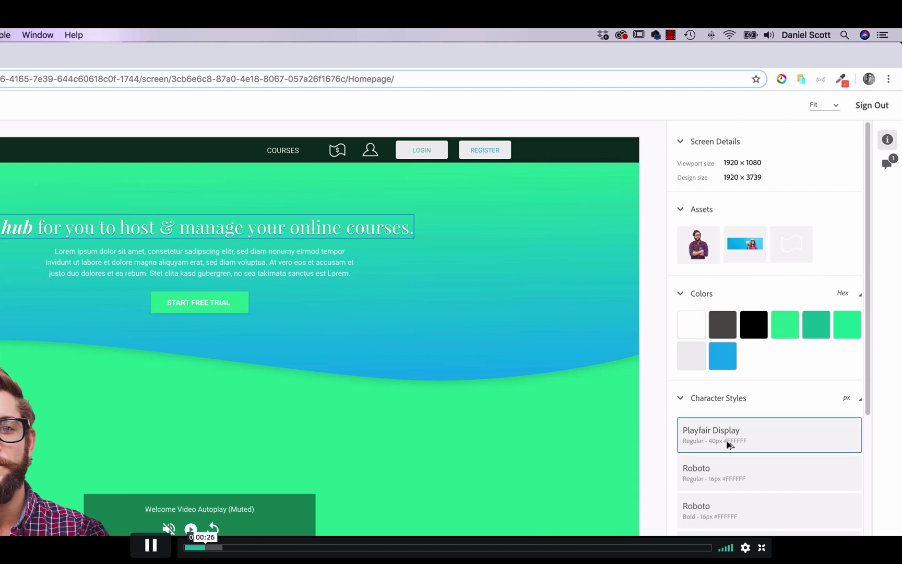
# Step: Inspect the currency icon asset, the man image asset and the LOGIN button in the Homepage design specs
pyautogui.click(791, 244)
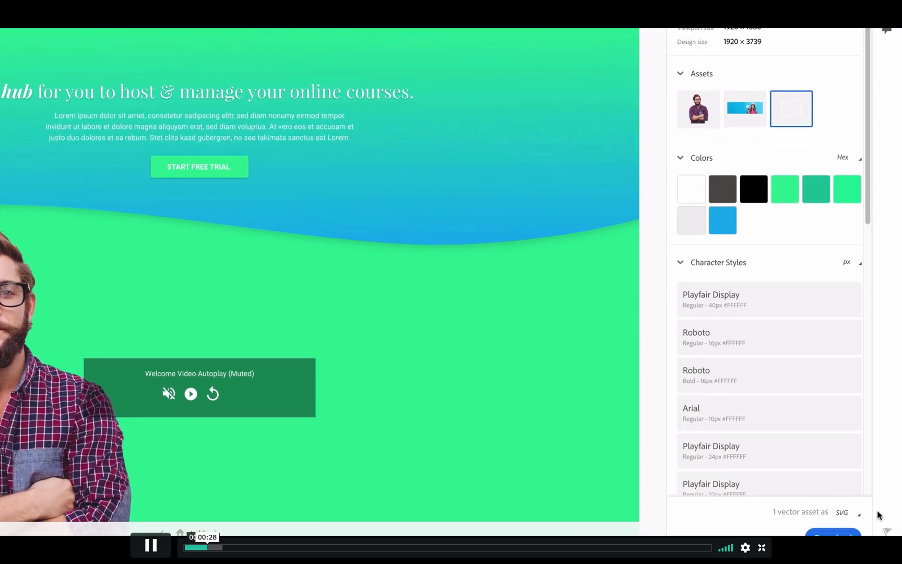
pyautogui.click(712, 116)
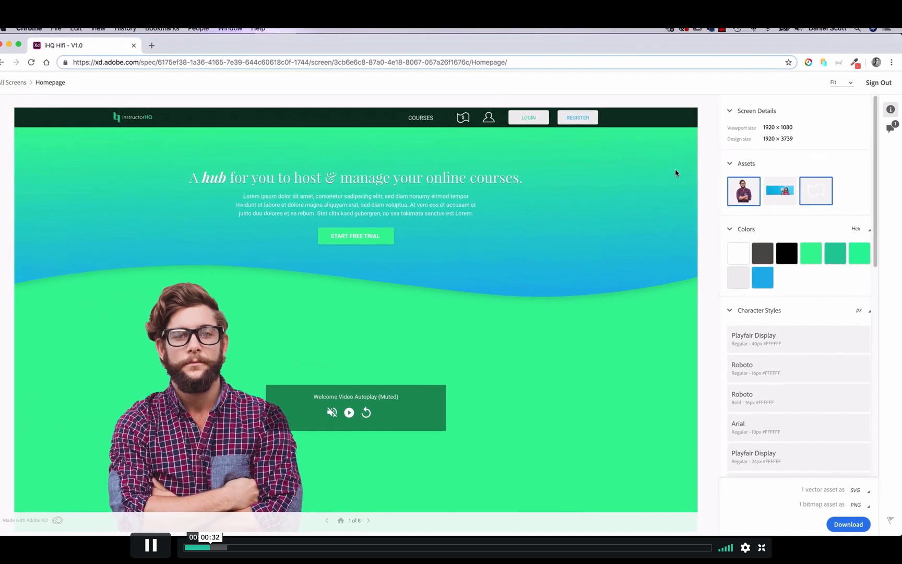
pyautogui.click(550, 124)
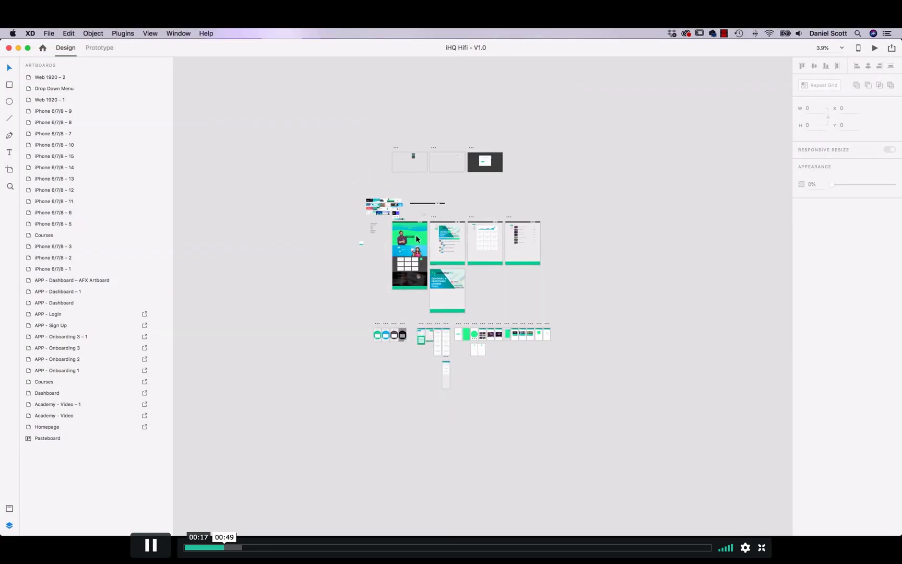
# Step: In Adobe XD, try moving the hero-man image on the Homepage artboard to about X 278, Y 376, and undo the move
pyautogui.scroll(10, 416, 237)
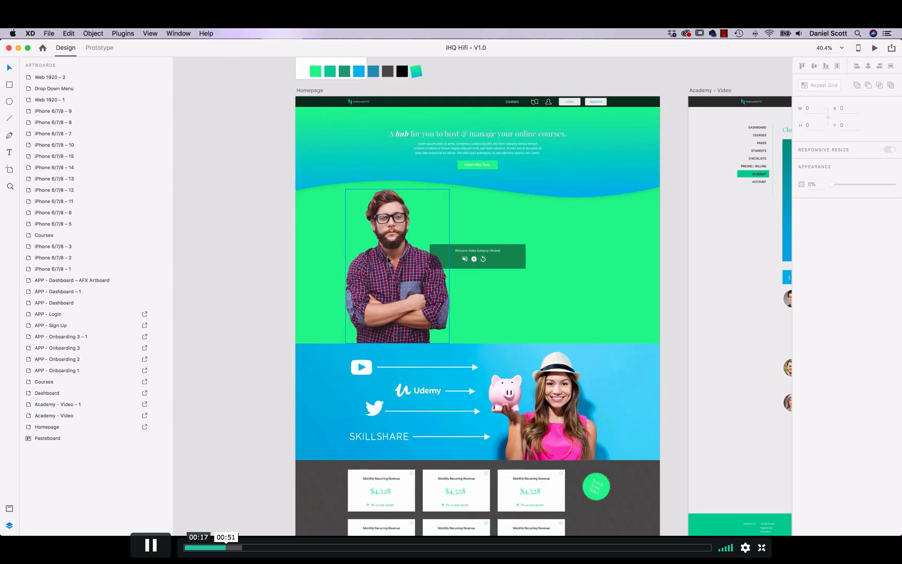
pyautogui.click(412, 334)
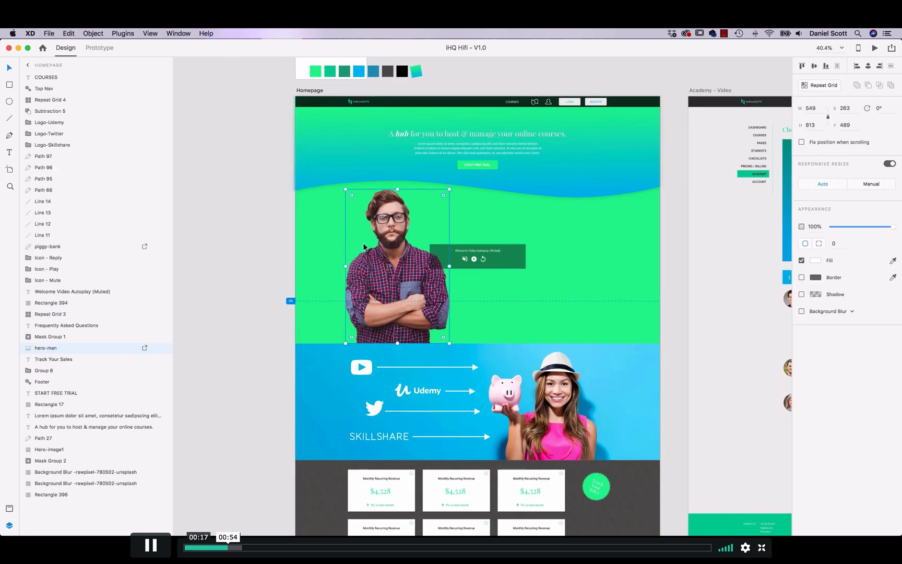
pyautogui.moveTo(394, 255)
pyautogui.mouseDown()
pyautogui.moveTo(395, 214)
pyautogui.moveTo(397, 236)
pyautogui.mouseUp()
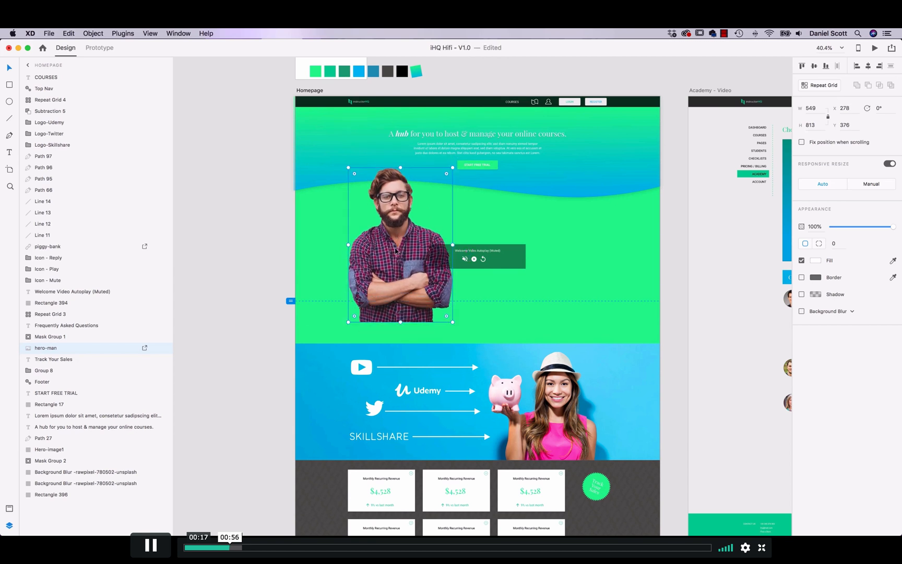
pyautogui.press('super+z')
# Step: Try moving the dark rectangle behind the Welcome Video Autoplay caption to about X 932, Y 445, undo the moves and deselect it
pyautogui.click(514, 271)
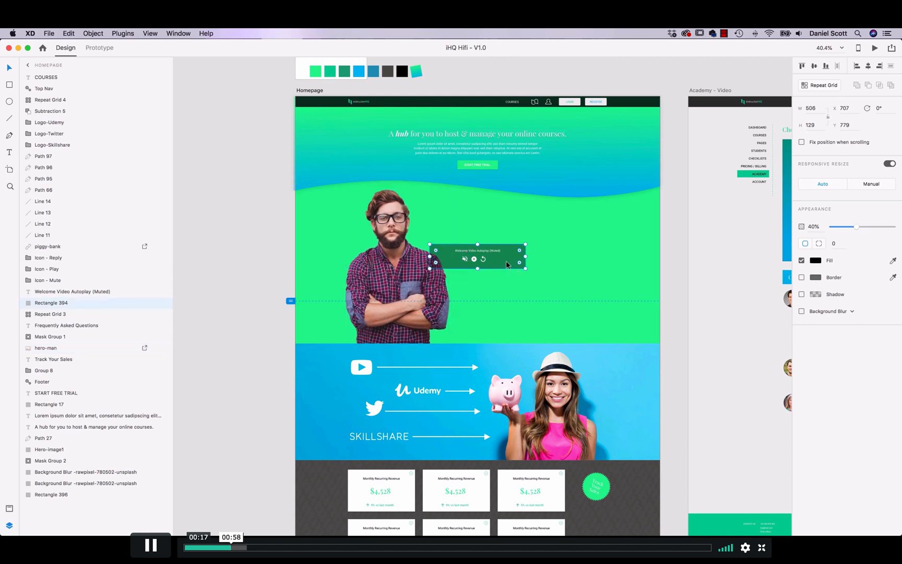
pyautogui.moveTo(510, 266); pyautogui.dragTo(521, 238)
pyautogui.press('super+z')
pyautogui.moveTo(504, 263); pyautogui.dragTo(547, 202)
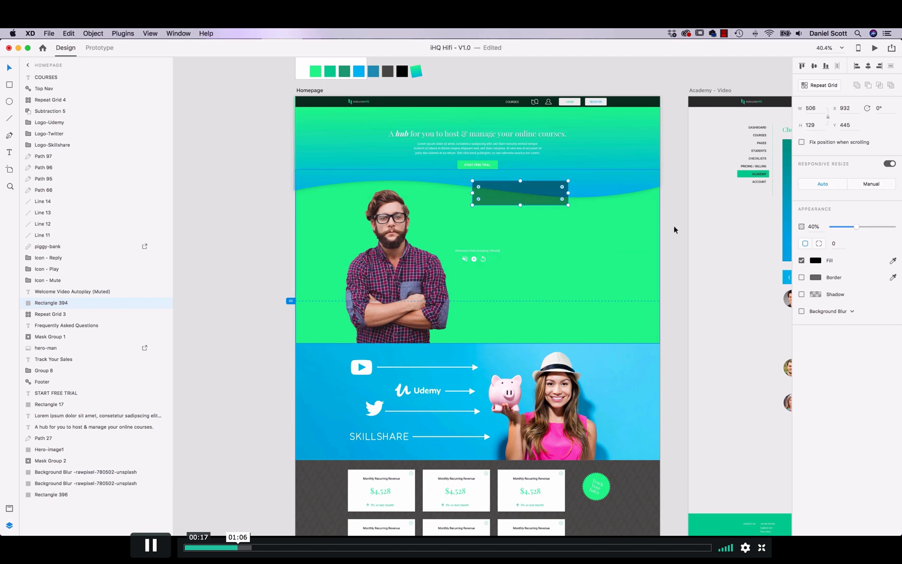
pyautogui.press('super+z')
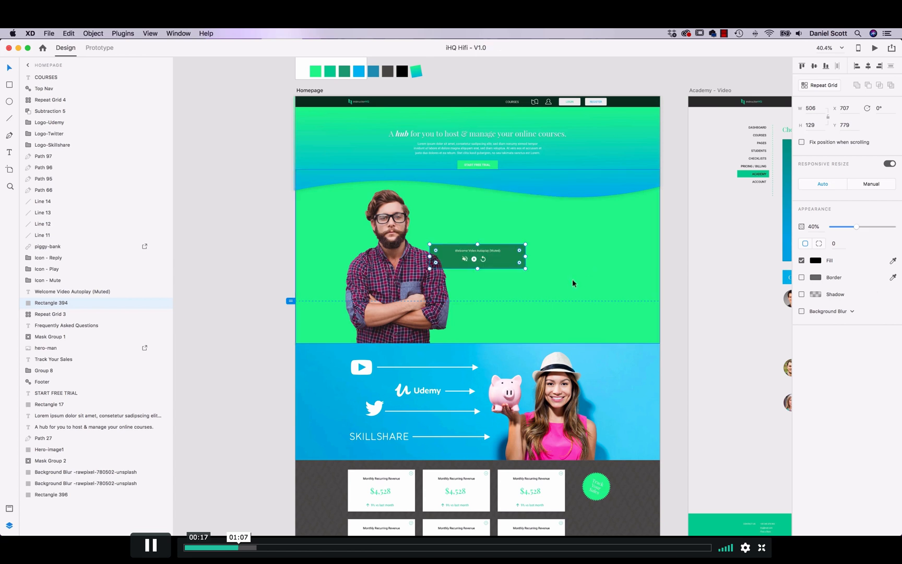
pyautogui.click(253, 260)
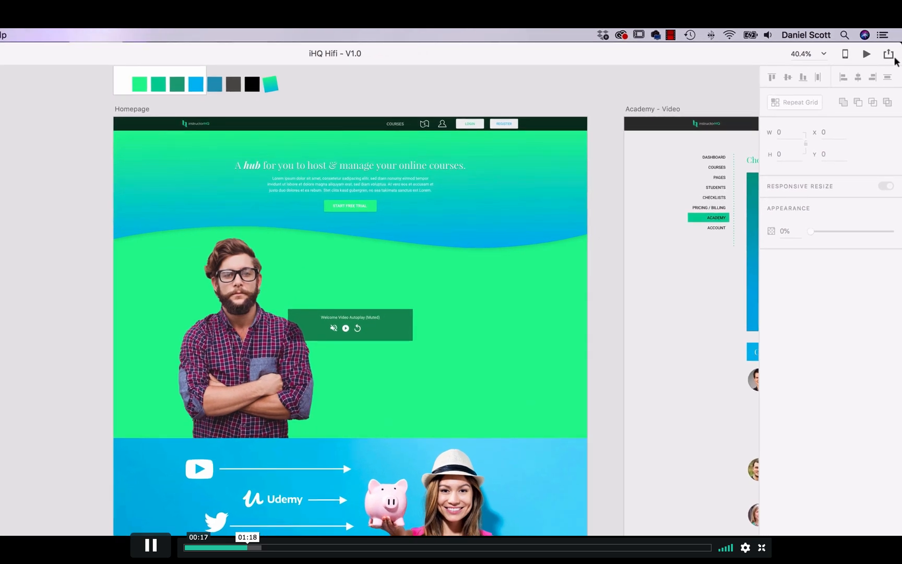
# Step: Set the public design specs to export for Web and close the publishing settings
pyautogui.click(888, 54)
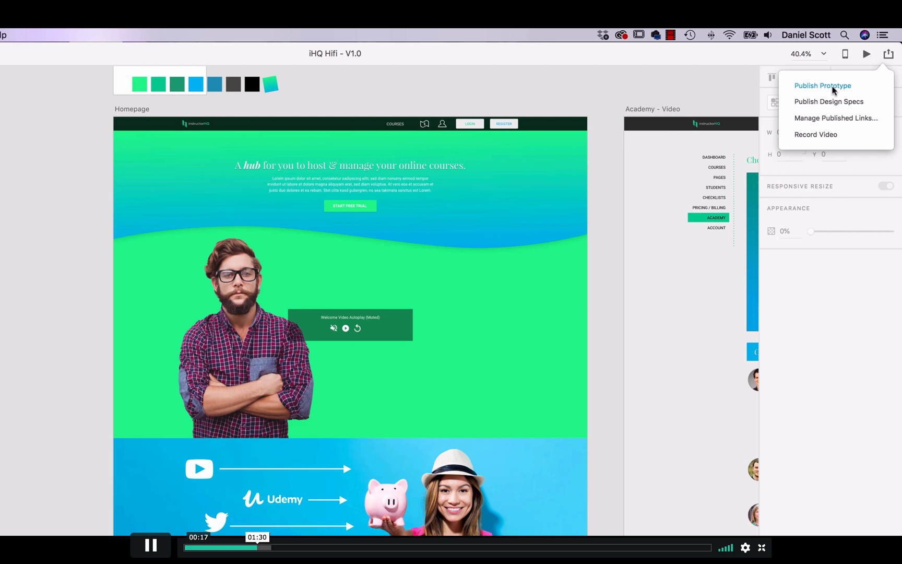
pyautogui.click(818, 107)
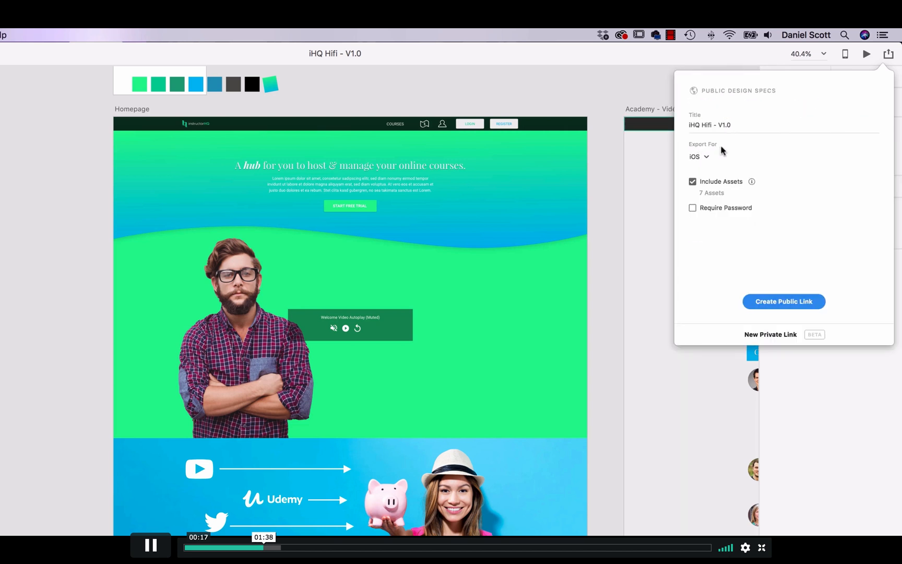
pyautogui.click(700, 157)
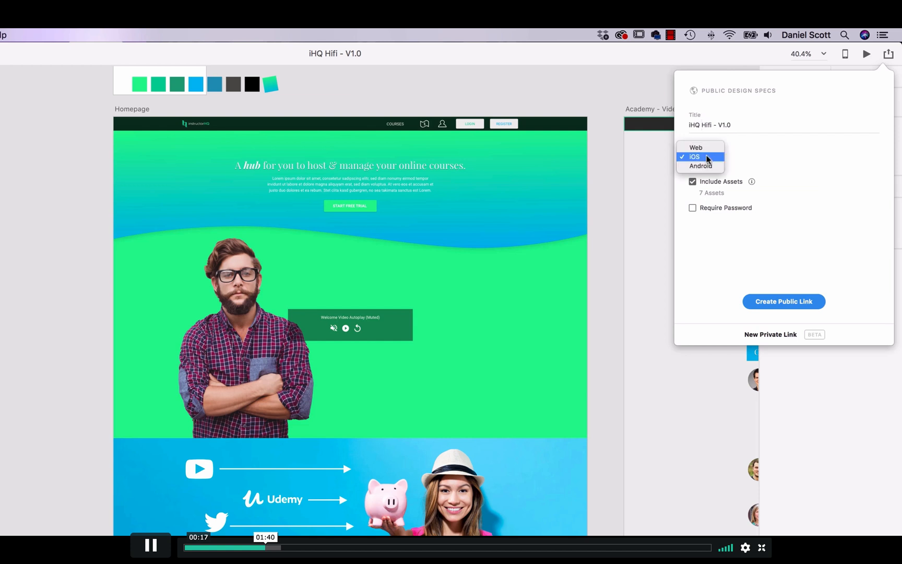
pyautogui.click(699, 148)
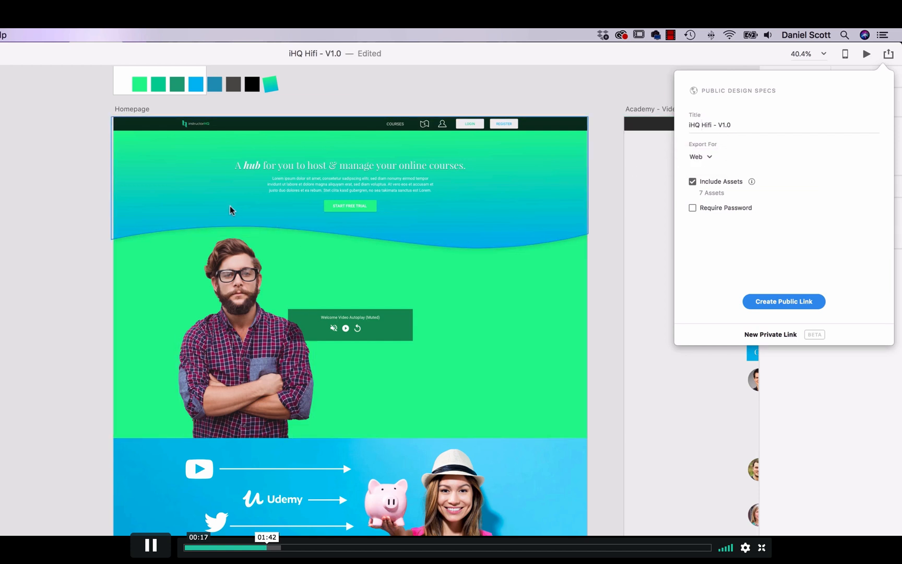
pyautogui.scroll(-5, 211, 318)
pyautogui.scroll(-10, 211, 318)
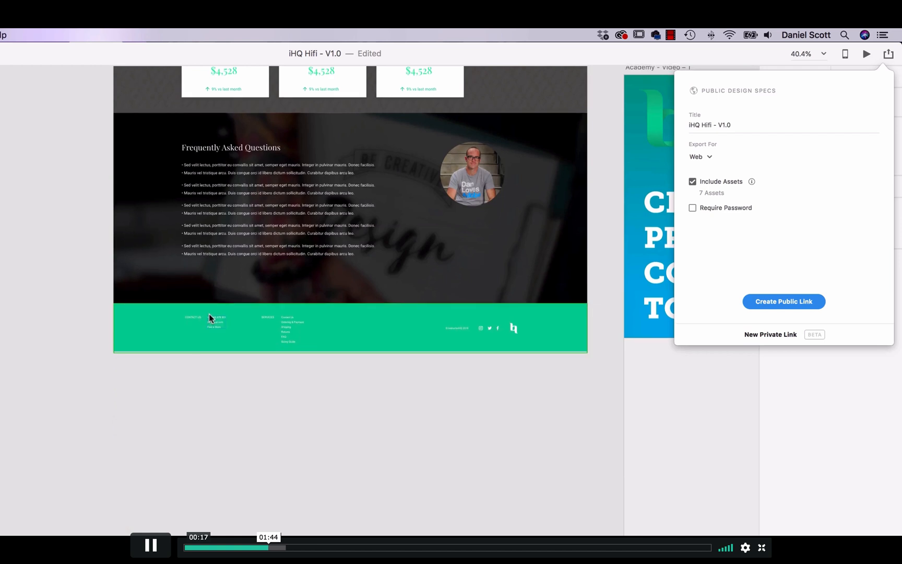
pyautogui.scroll(15, 210, 319)
pyautogui.tripleClick(743, 125)
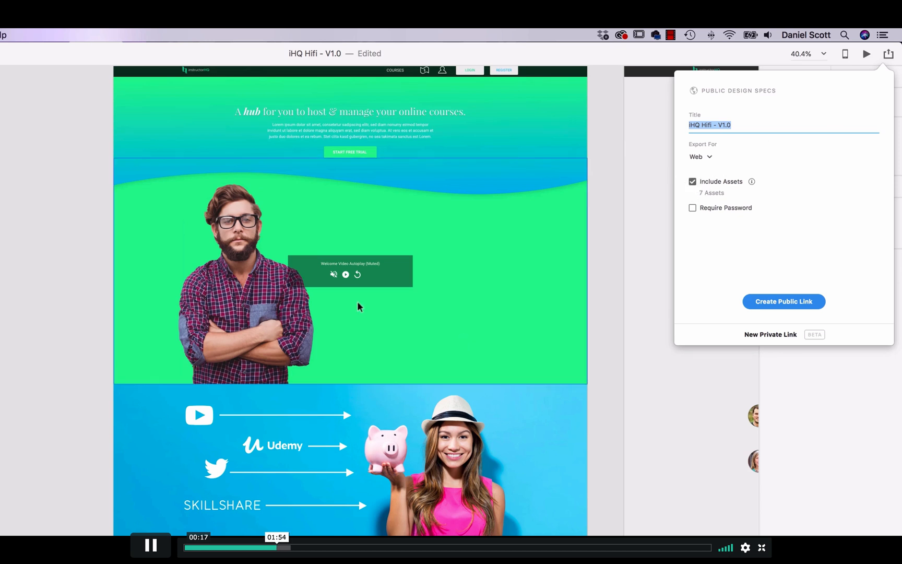
pyautogui.click(888, 54)
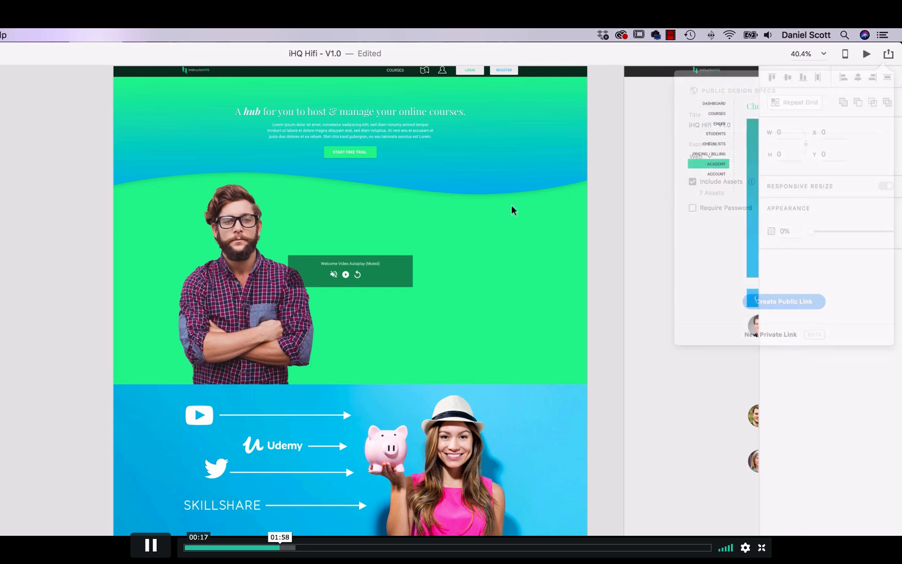
# Step: Select the hero-man image on the Homepage artboard and check its batch export mark
pyautogui.click(256, 306)
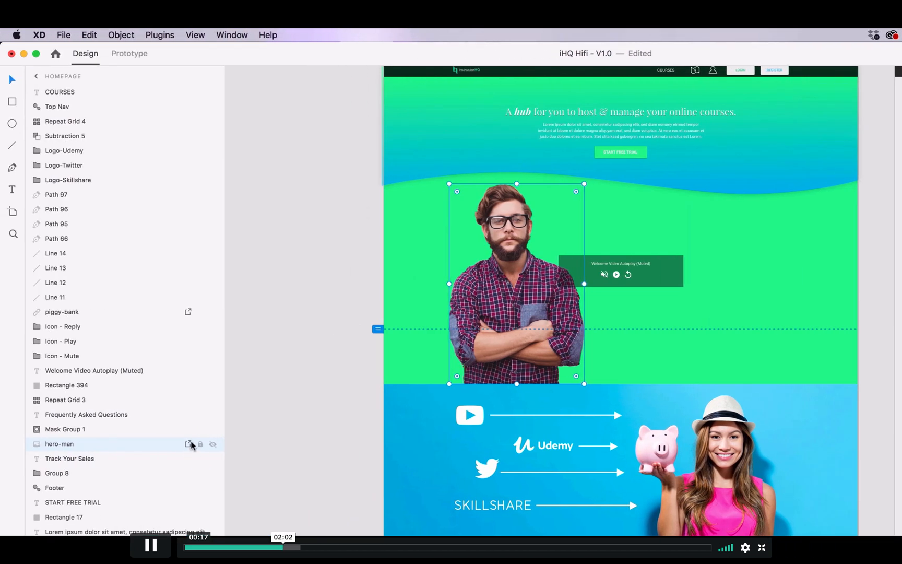
pyautogui.click(187, 443)
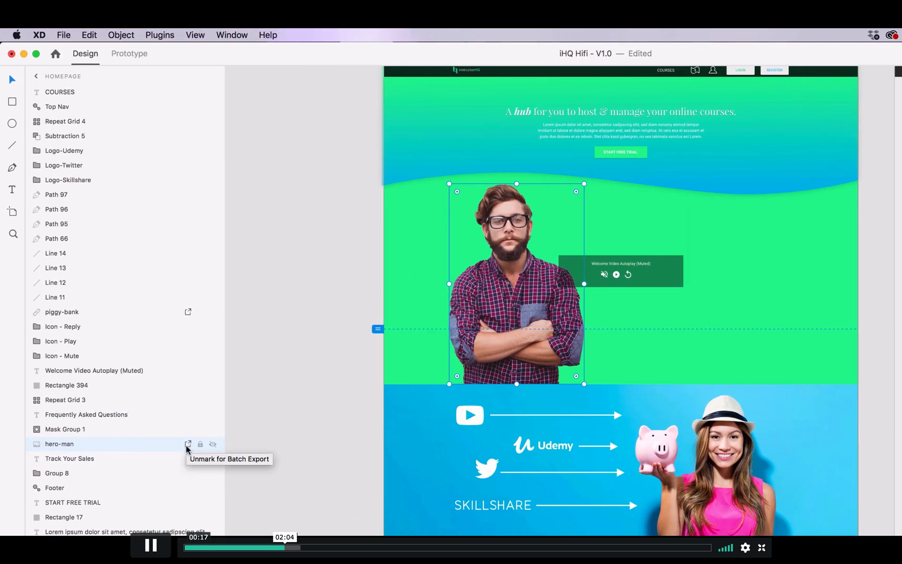
# Step: On the Academy - Video artboard, rename the comment picture layers Ellipse 17 and Ellipse 19 as Profile 1 and Profile 2
pyautogui.hscroll(10, 564, 303)
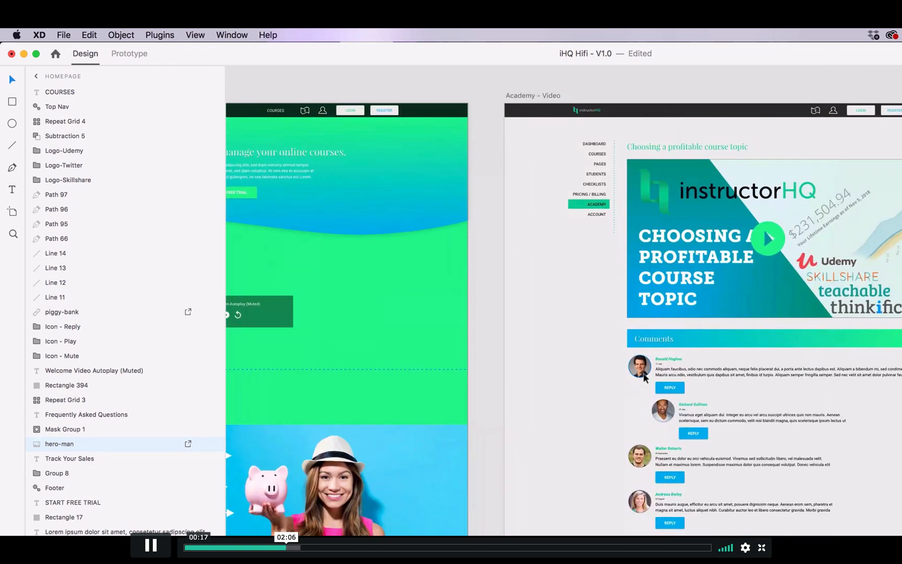
pyautogui.click(642, 368)
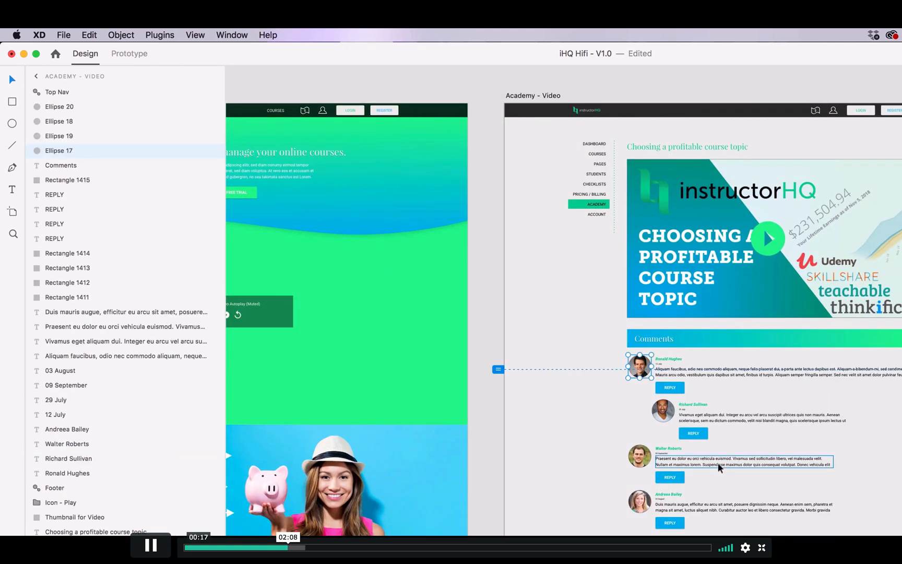
pyautogui.moveTo(134, 153)
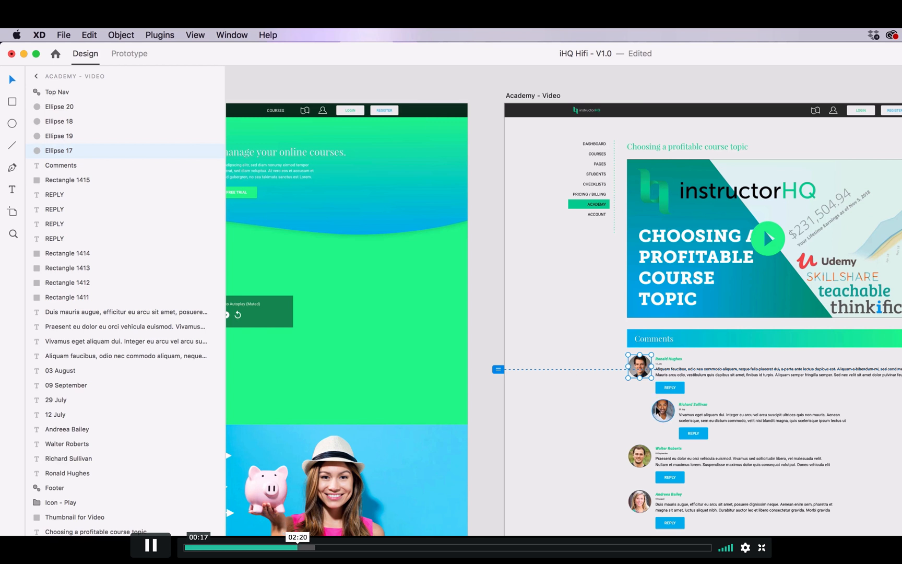
pyautogui.doubleClick(66, 152)
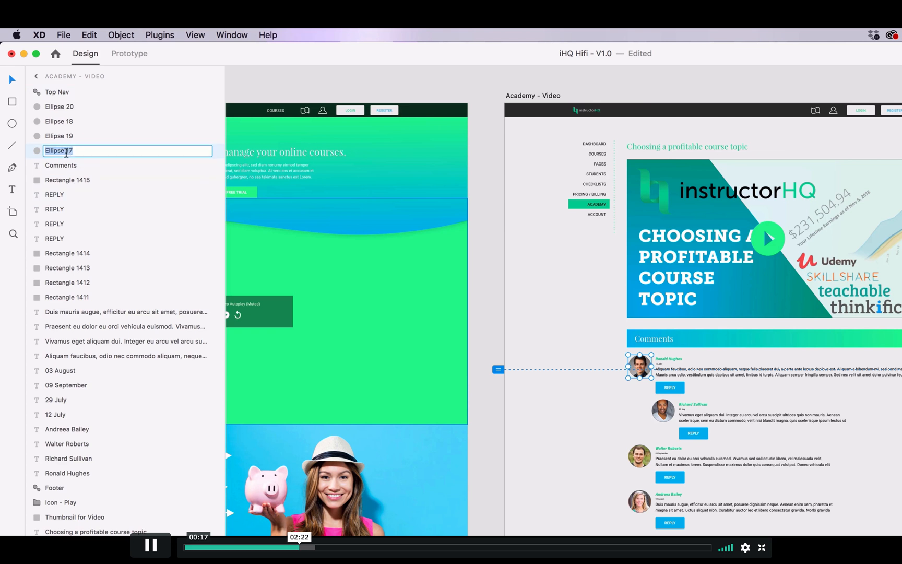
pyautogui.write('Profile 1')
pyautogui.press('super+a')
pyautogui.hotkey('shift', 'Tab')
pyautogui.write('Profile 2')
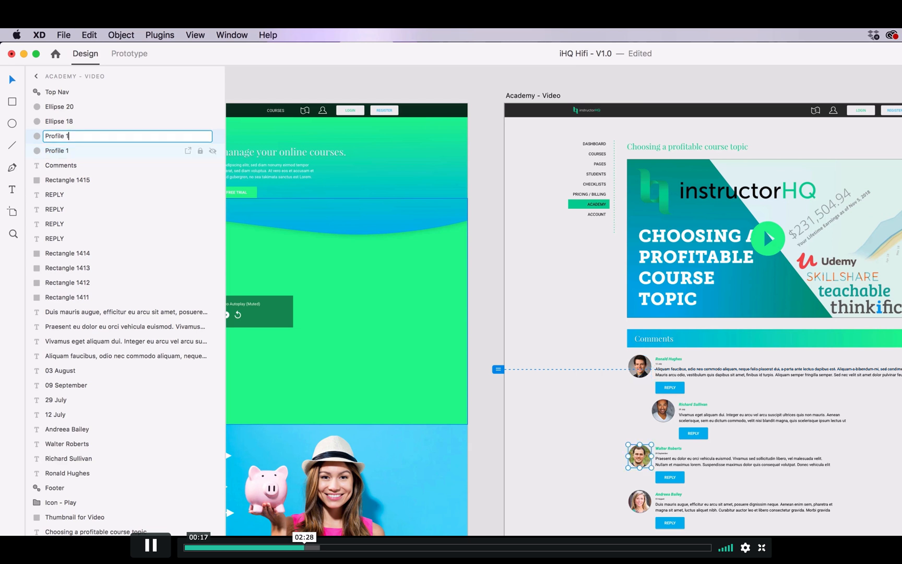
# Step: Rename the comment picture layers Ellipse 18 and Ellipse 20 as Profile 3 and Profile 4
pyautogui.hotkey('shift', 'Tab')
pyautogui.press('Right')
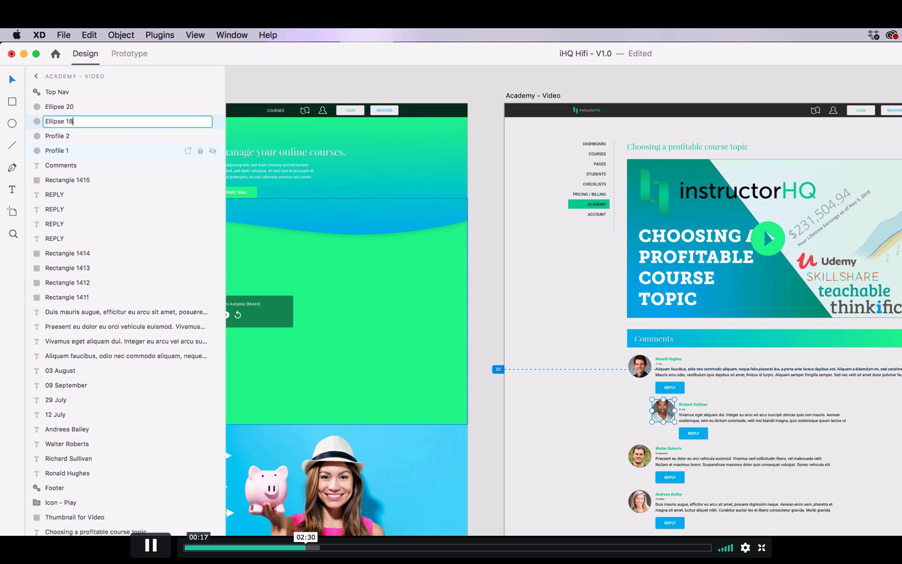
pyautogui.write('~')
pyautogui.press('super+a')
pyautogui.write('Profile 3')
pyautogui.hotkey('shift', 'Tab')
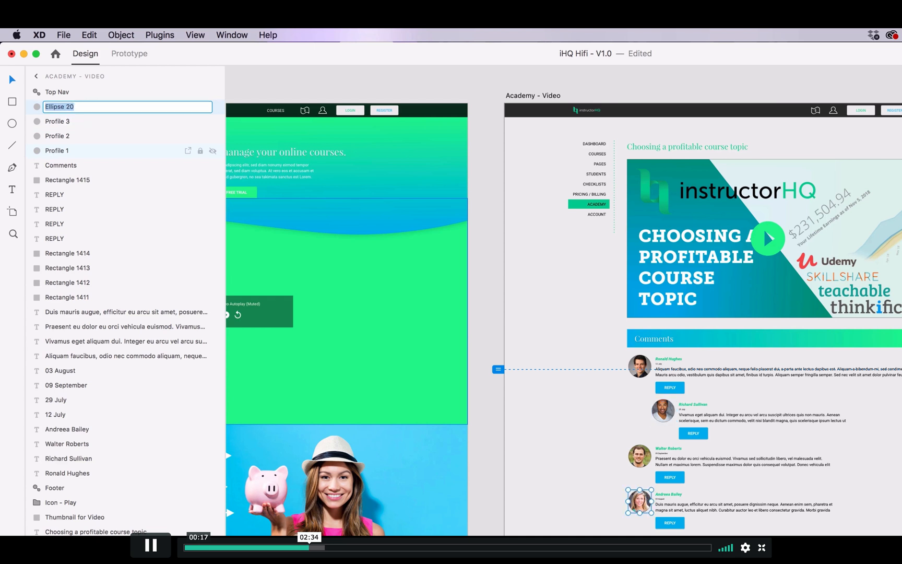
pyautogui.write('Profile 4')
pyautogui.click(496, 131)
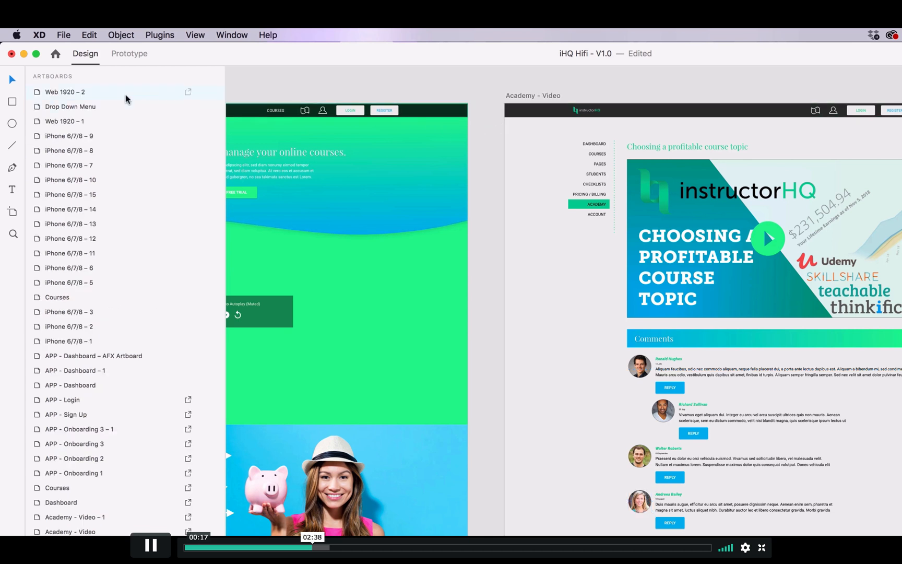
# Step: Mark the layers Profile 1 through Profile 4 on the Academy - Video artboard for batch export
pyautogui.click(638, 459)
pyautogui.click(84, 107)
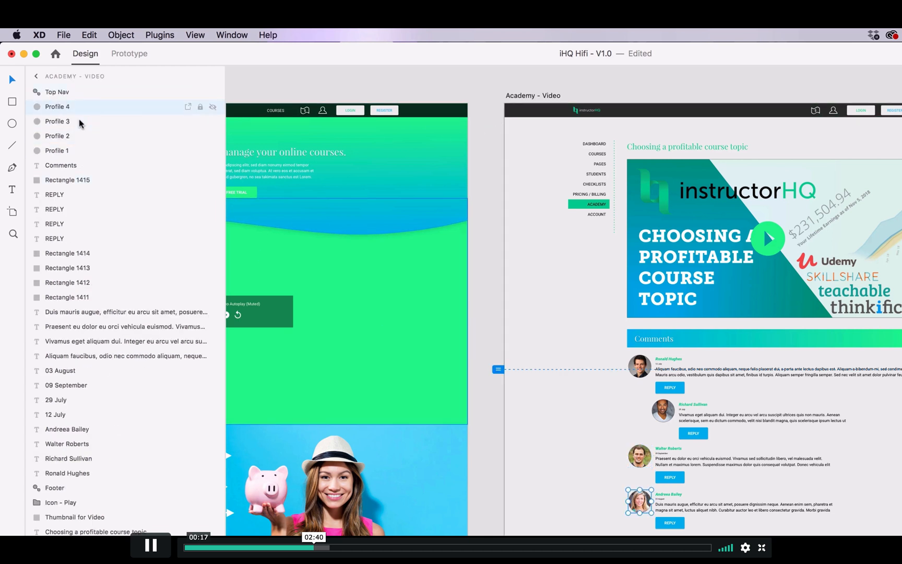
pyautogui.keyDown('shift'); pyautogui.click(76, 152); pyautogui.keyUp('shift')
pyautogui.click(188, 107)
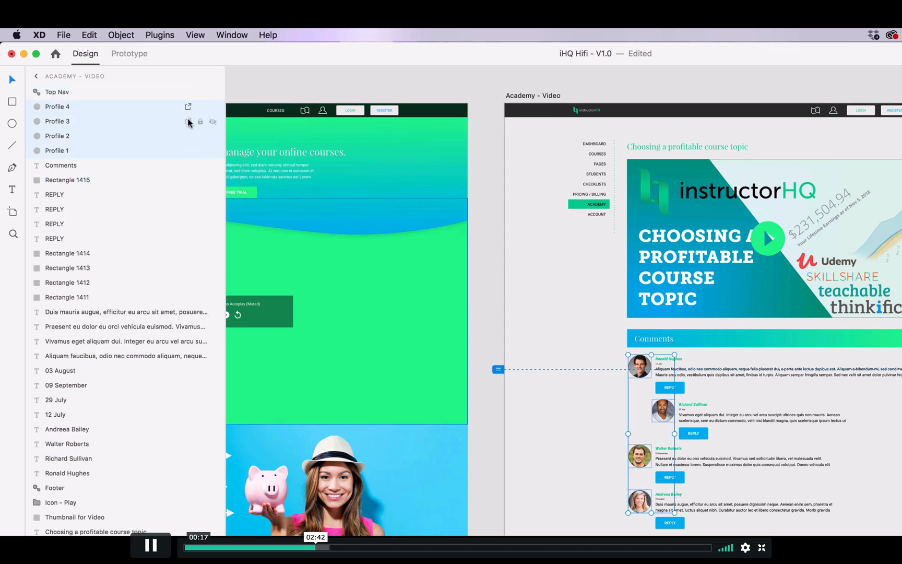
pyautogui.click(188, 121)
pyautogui.click(188, 136)
pyautogui.click(188, 150)
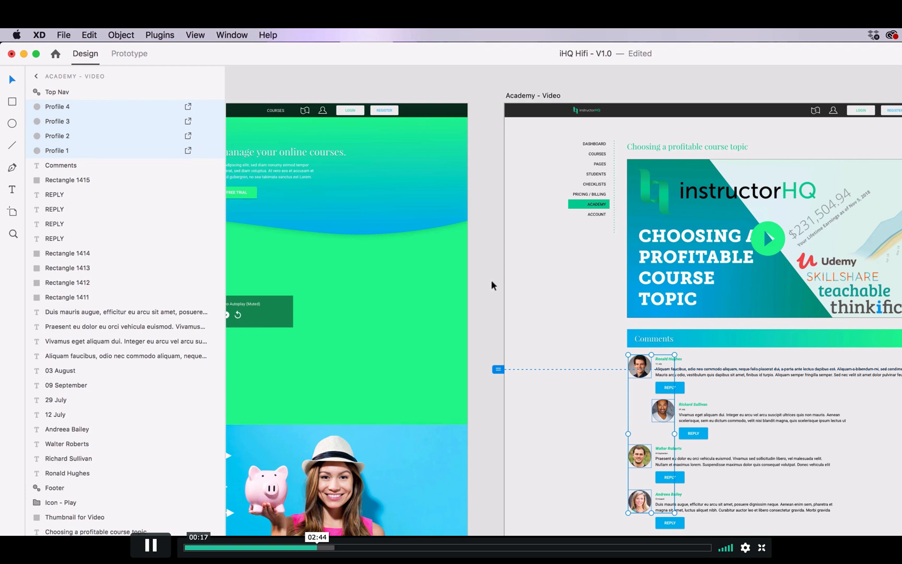
pyautogui.moveTo(898, 312); pyautogui.dragTo(638, 190)
pyautogui.moveTo(787, 223); pyautogui.dragTo(435, 417)
pyautogui.moveTo(618, 358); pyautogui.dragTo(386, 303)
pyautogui.moveTo(774, 401); pyautogui.dragTo(697, 403)
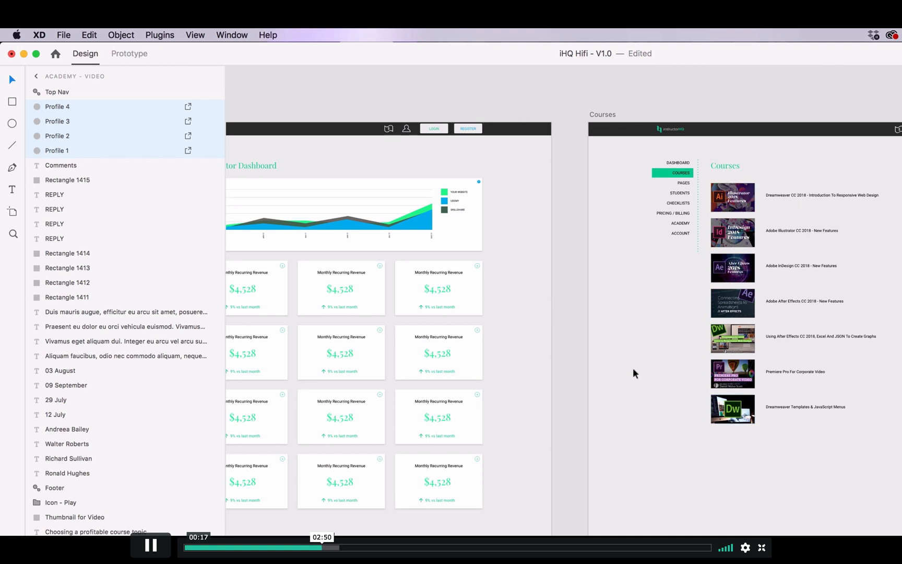
pyautogui.moveTo(520, 338); pyautogui.dragTo(868, 304)
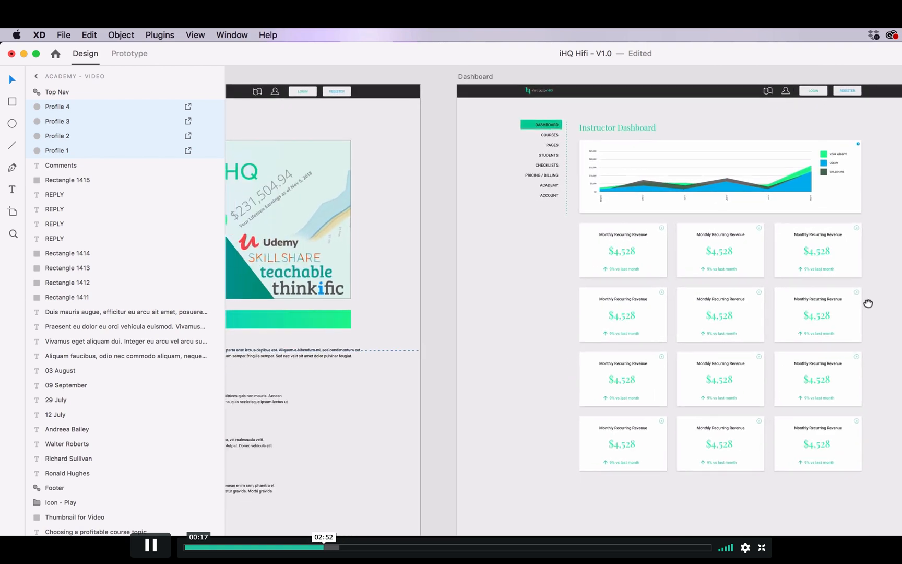
pyautogui.moveTo(392, 347); pyautogui.dragTo(737, 343)
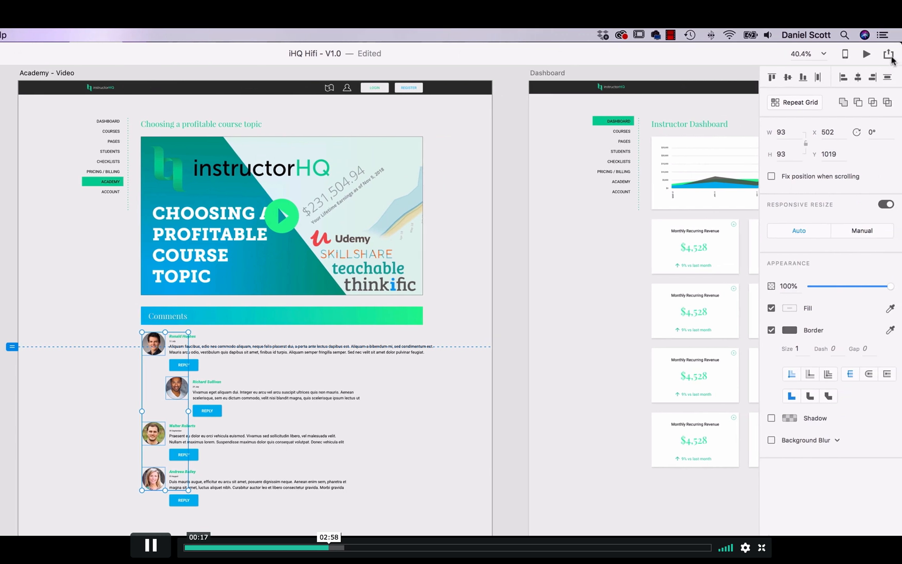
# Step: Publish public design specs titled iHQ Hifi - V1.0 for Web with assets included by creating a public link
pyautogui.click(889, 55)
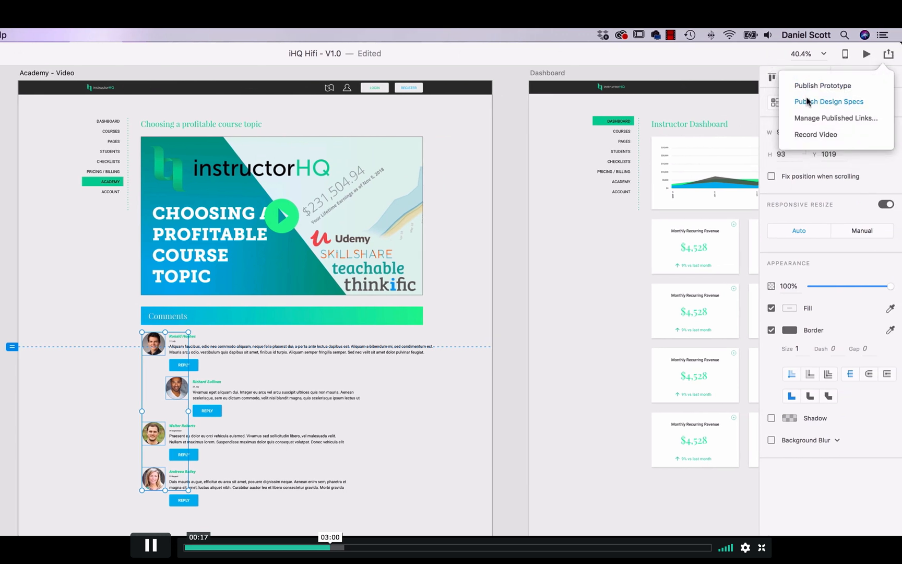
pyautogui.click(806, 102)
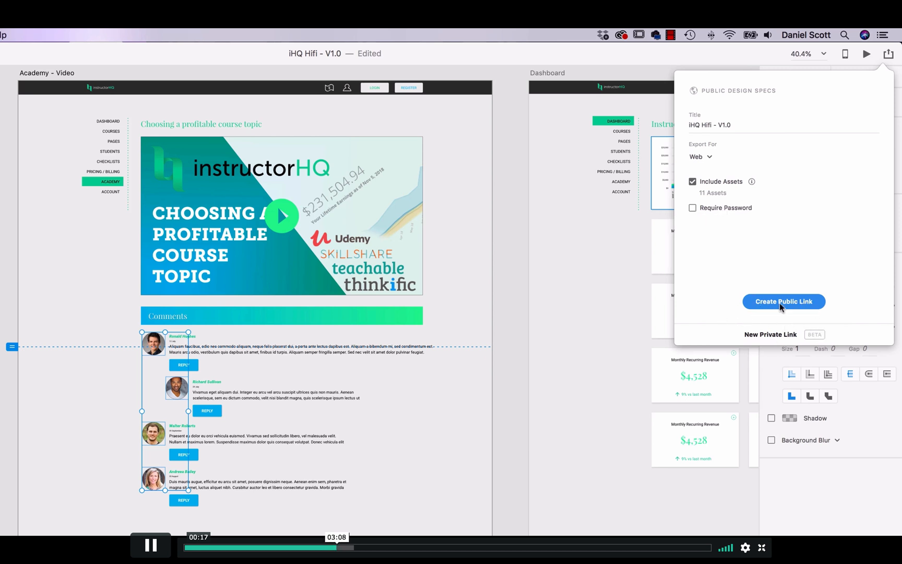
pyautogui.click(794, 304)
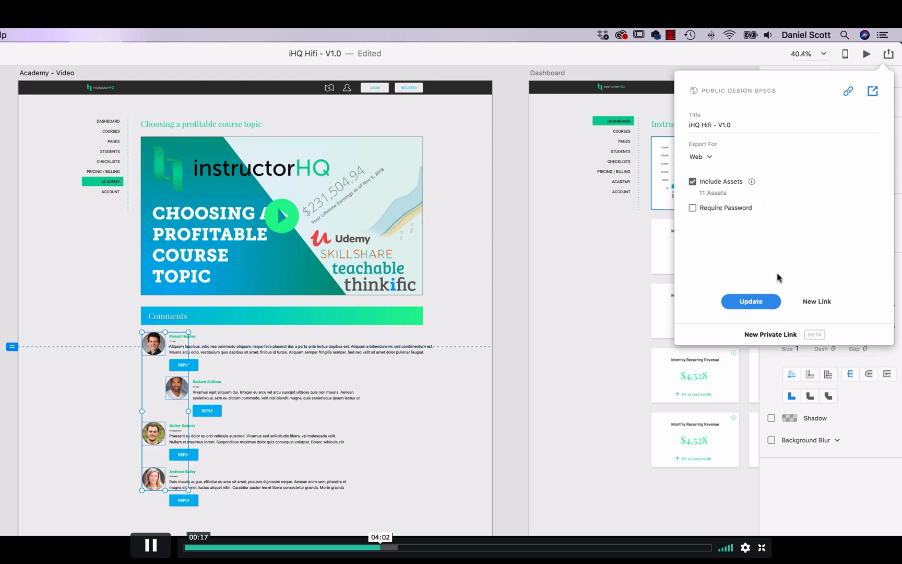
# Step: Copy the public link and open the published design specs in a maximized browser window
pyautogui.click(848, 91)
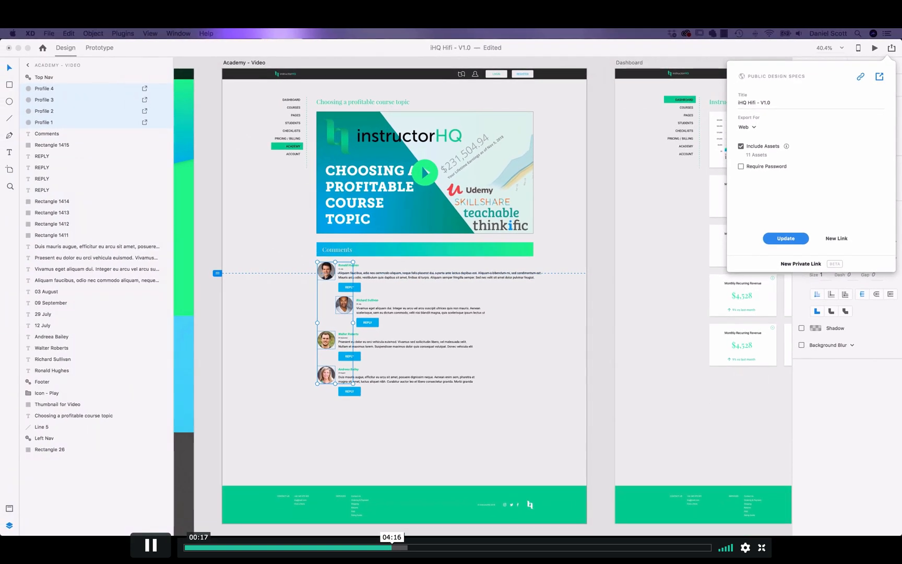
pyautogui.moveTo(235, 522); pyautogui.dragTo(279, 77)
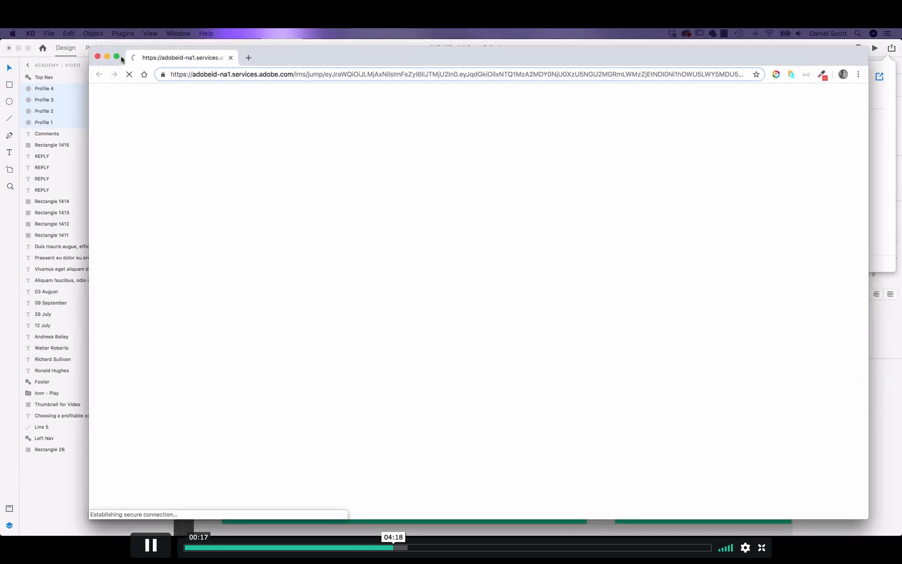
pyautogui.keyDown('alt'); pyautogui.click(119, 57); pyautogui.keyUp('alt')
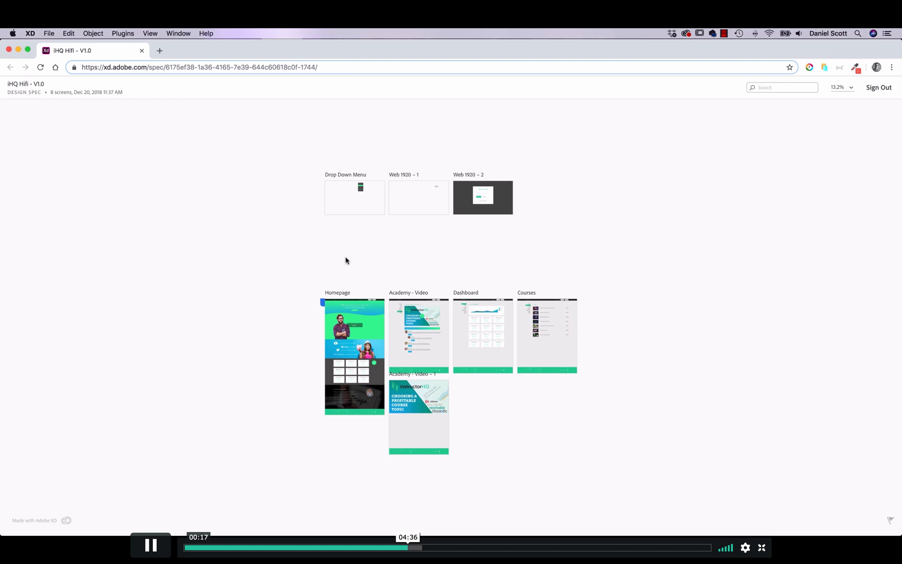
# Step: Switch back to Adobe XD, select the Homepage artboard and view its prototype connections
pyautogui.press('super+Tab')
pyautogui.click(360, 287)
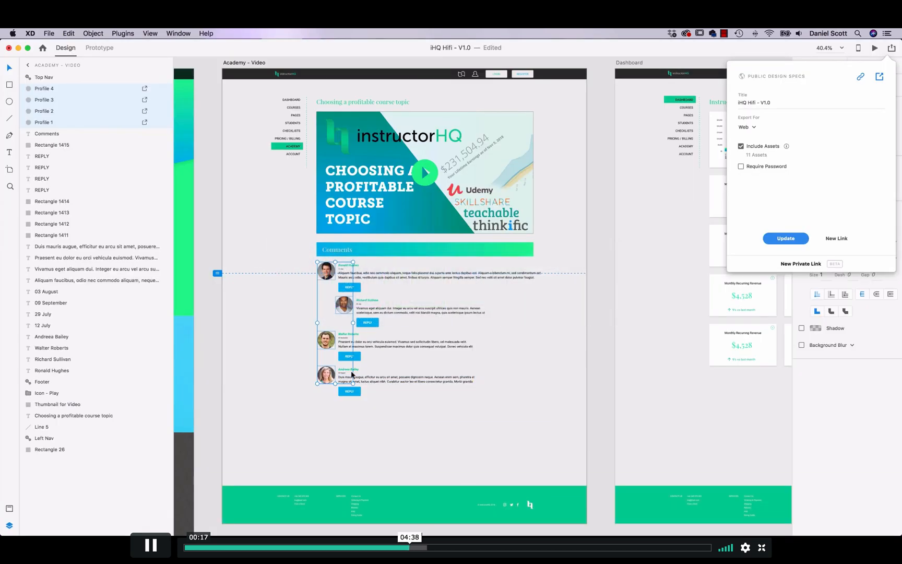
pyautogui.click(222, 237)
pyautogui.moveTo(270, 216); pyautogui.dragTo(585, 256)
pyautogui.moveTo(348, 231); pyautogui.dragTo(684, 273)
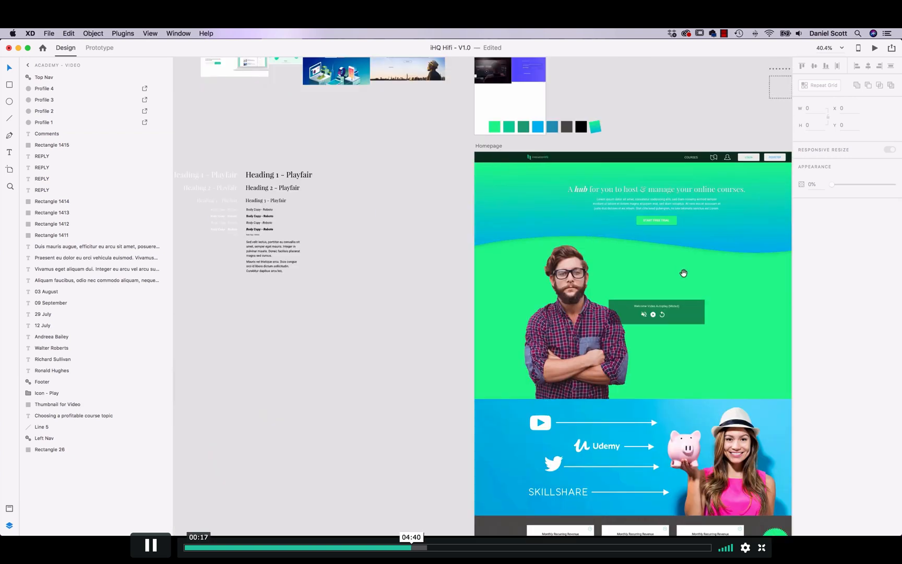
pyautogui.moveTo(498, 273); pyautogui.dragTo(488, 306)
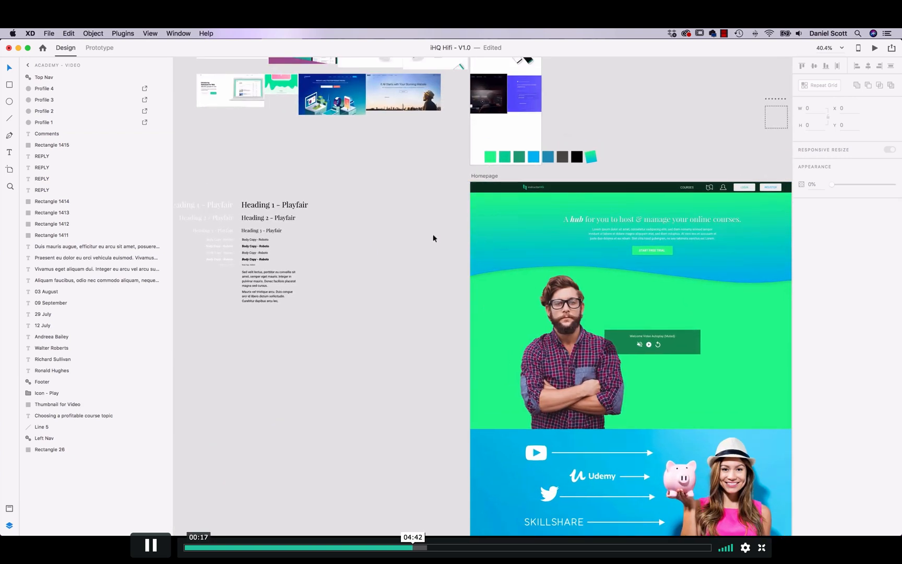
pyautogui.click(486, 176)
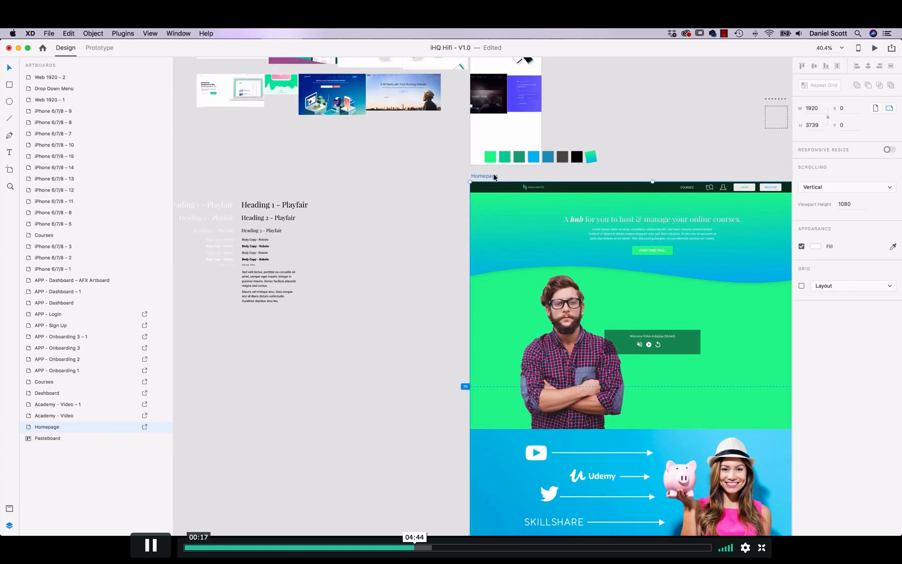
pyautogui.click(94, 48)
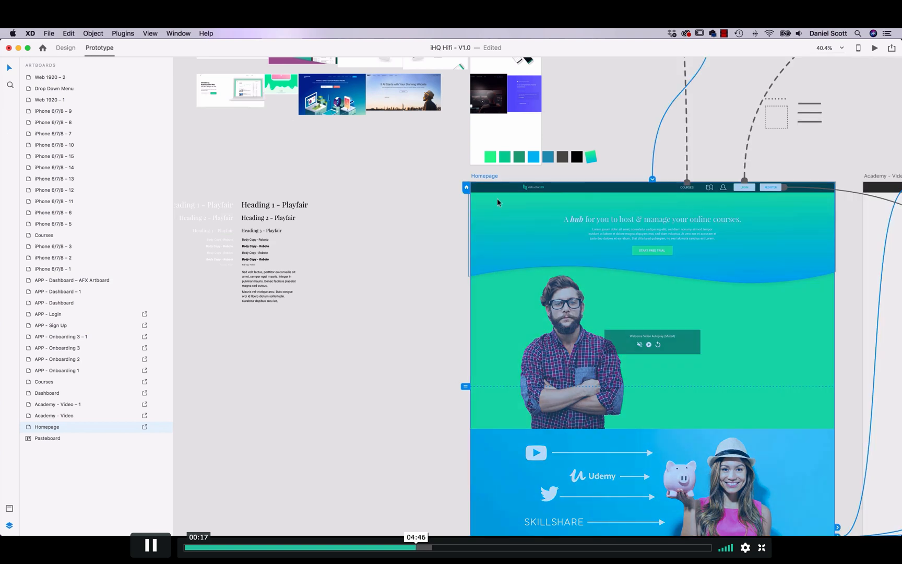
# Step: Examine the prototype connections of the Academy - Video, Dashboard, Courses and APP - Onboarding 1 artboards
pyautogui.click(420, 205)
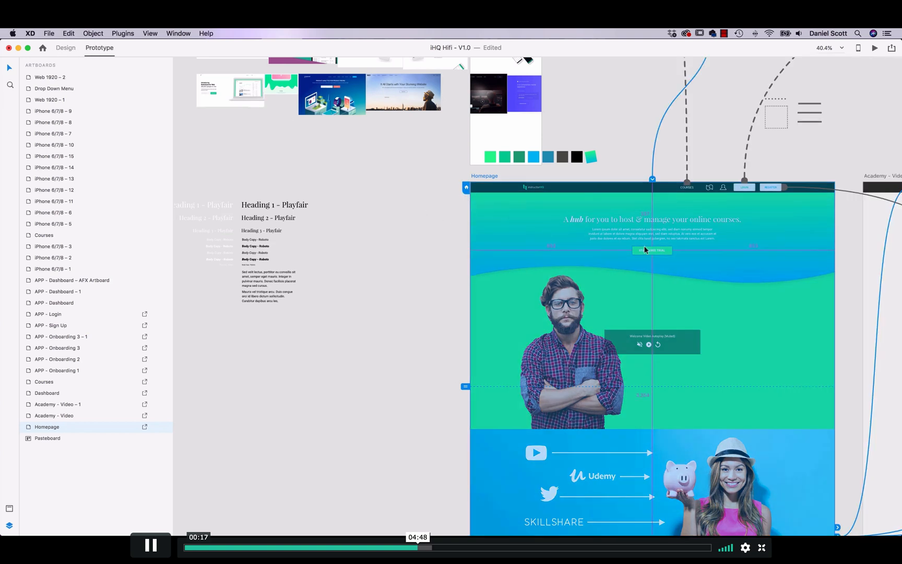
pyautogui.scroll(5, 642, 246)
pyautogui.scroll(-10, 642, 246)
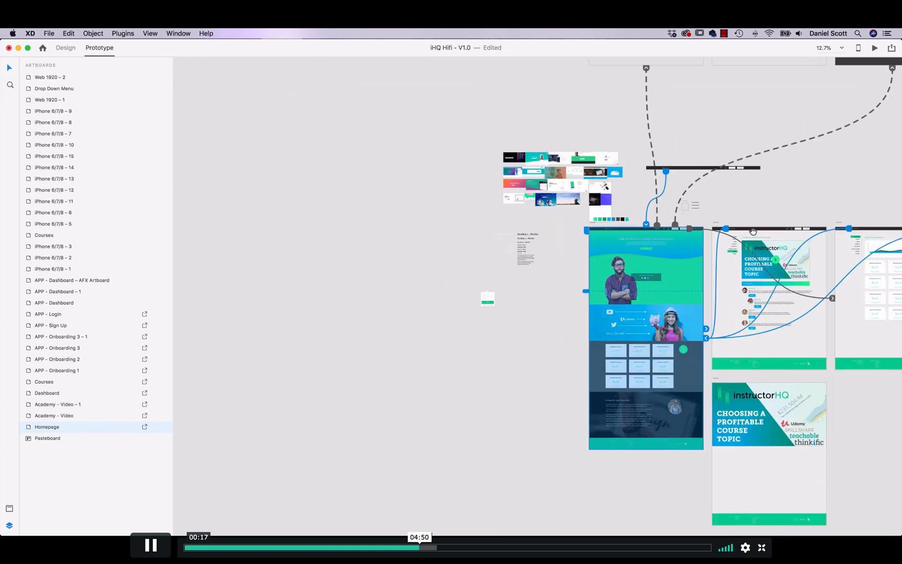
pyautogui.moveTo(750, 231); pyautogui.dragTo(464, 159)
pyautogui.moveTo(618, 246); pyautogui.dragTo(537, 246)
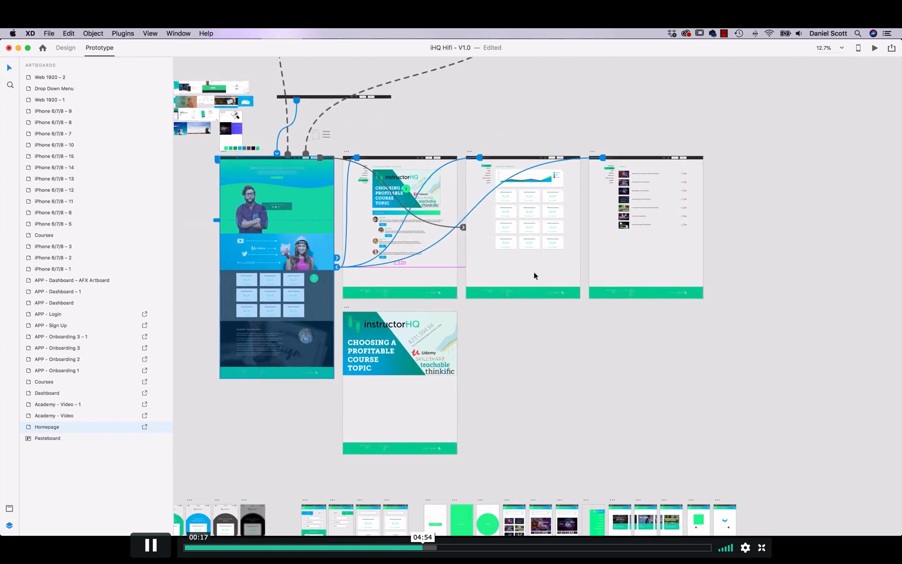
pyautogui.scroll(-4, 534, 276)
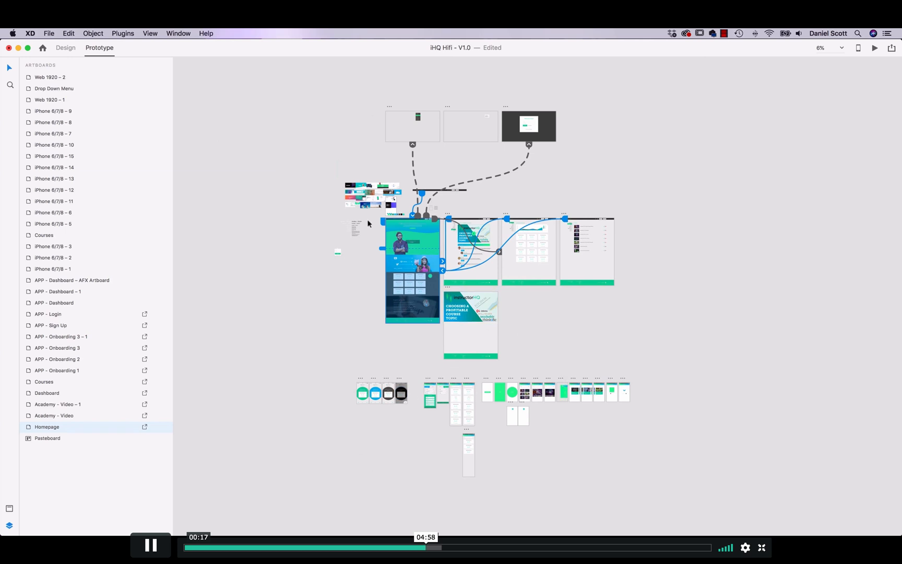
pyautogui.click(448, 290)
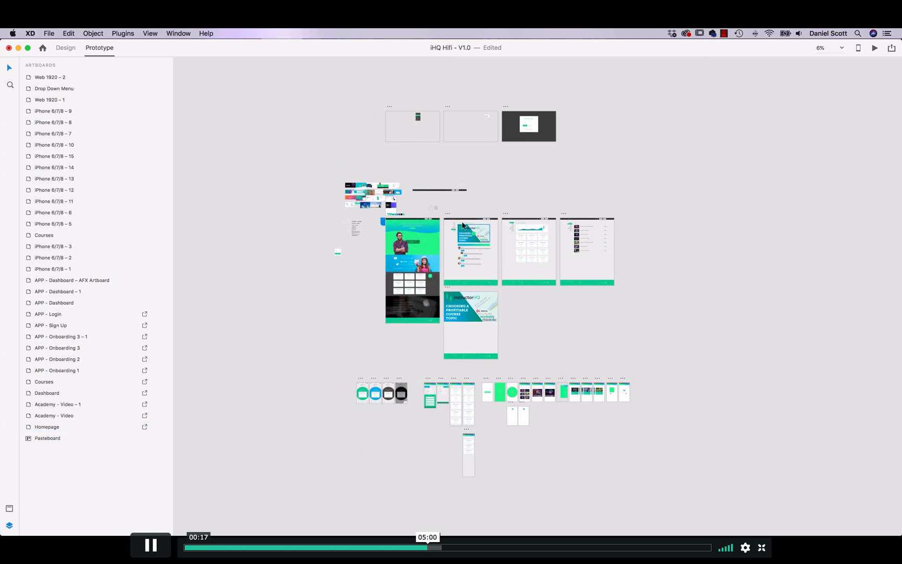
pyautogui.click(446, 213)
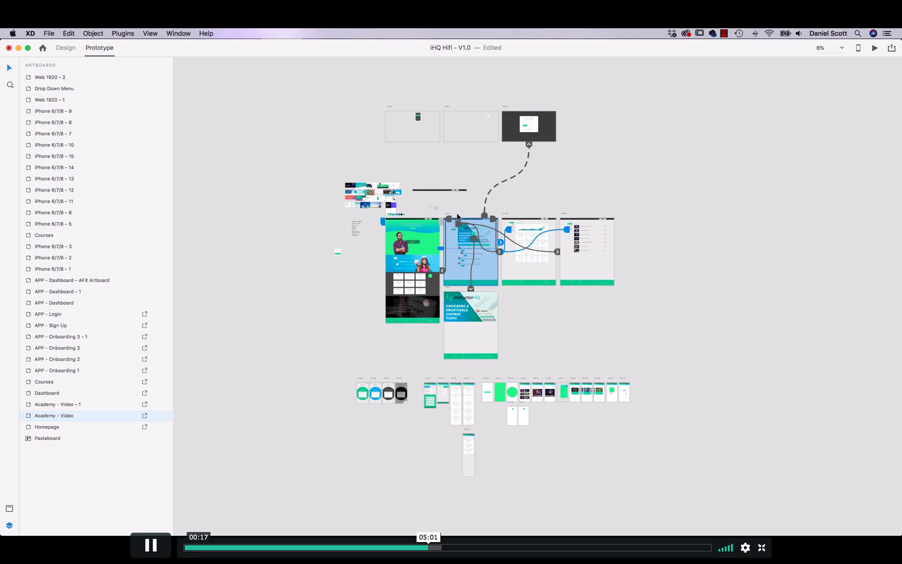
pyautogui.click(512, 214)
pyautogui.click(563, 214)
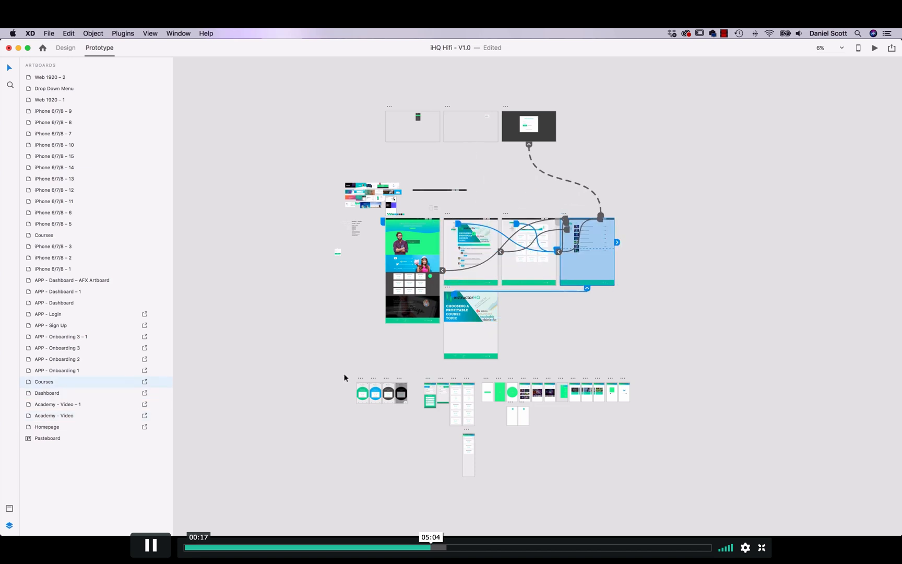
pyautogui.click(362, 387)
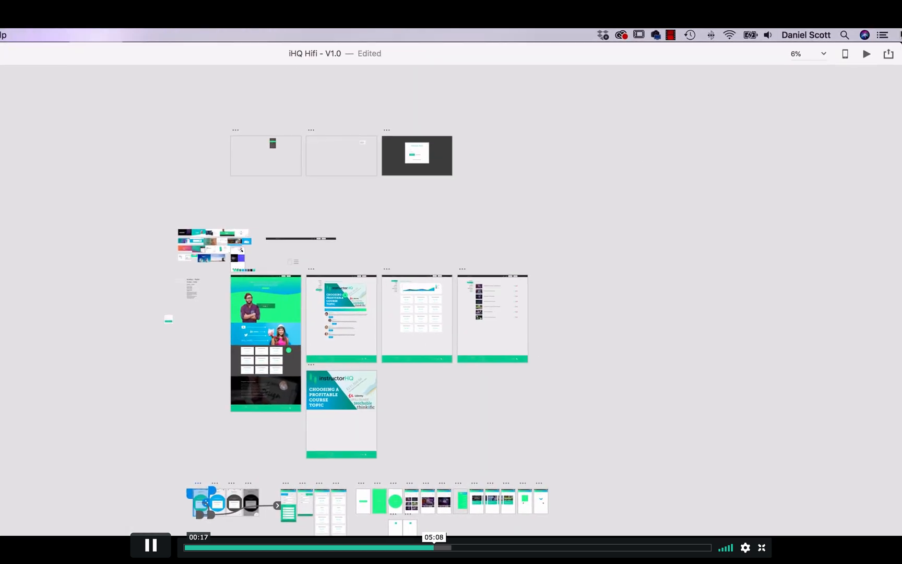
# Step: Open the design specs publishing settings for the onboarding flow and check the export platform options
pyautogui.click(888, 54)
pyautogui.click(827, 102)
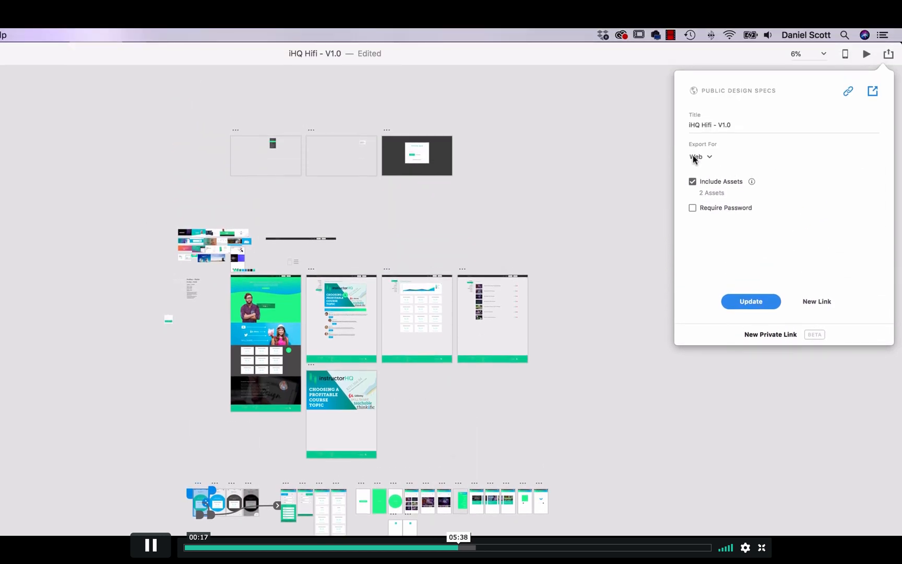
pyautogui.click(710, 156)
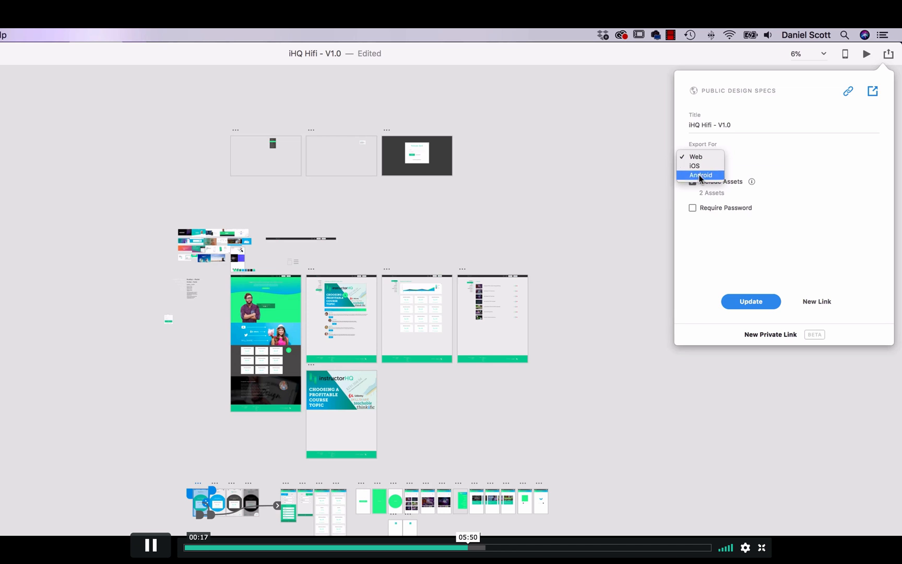
# Step: Switch to the Chrome browser and open the Homepage screen of the published design specs
pyautogui.press('super+Tab')
pyautogui.click(206, 374)
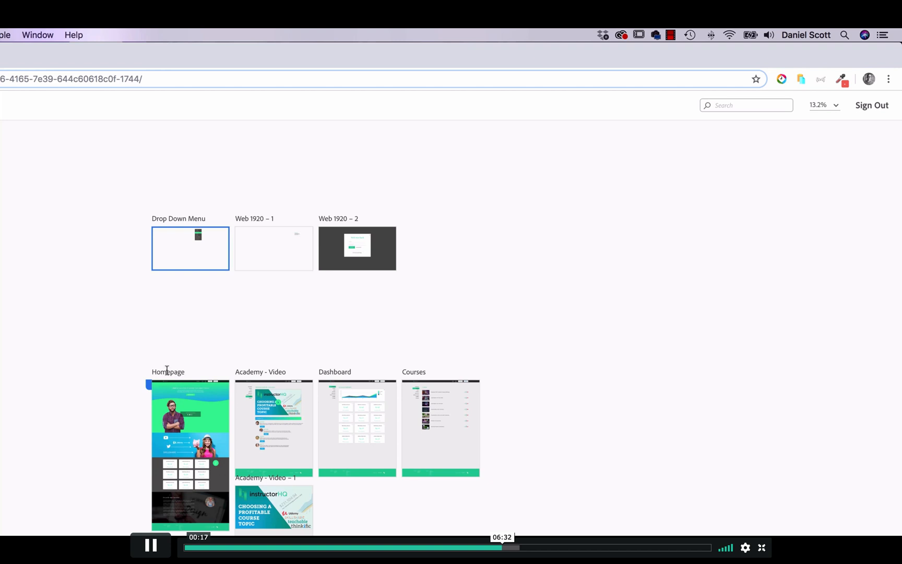
pyautogui.moveTo(167, 371); pyautogui.dragTo(170, 375)
pyautogui.click(196, 400)
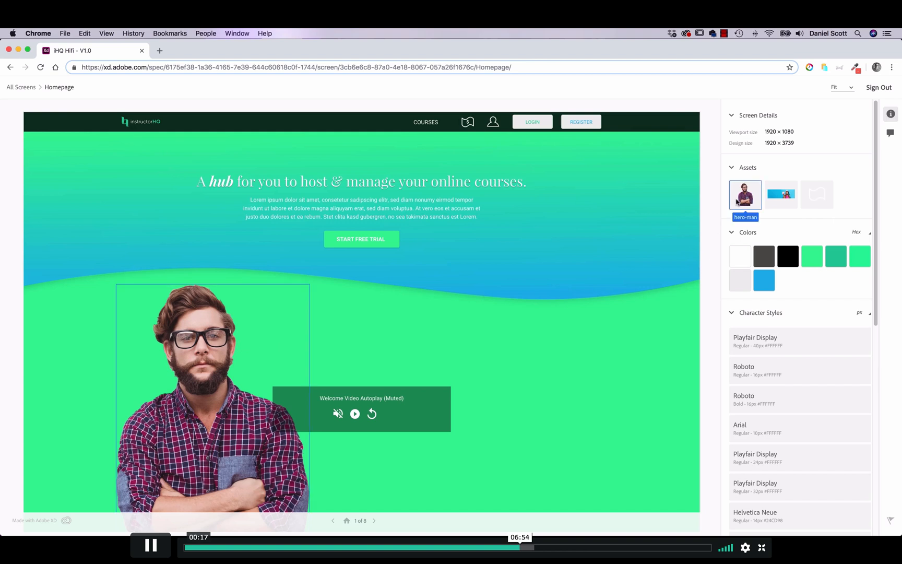
# Step: Review the Homepage's design, character styles and interactions, and follow its transition to the Dashboard screen
pyautogui.scroll(-6, 540, 315)
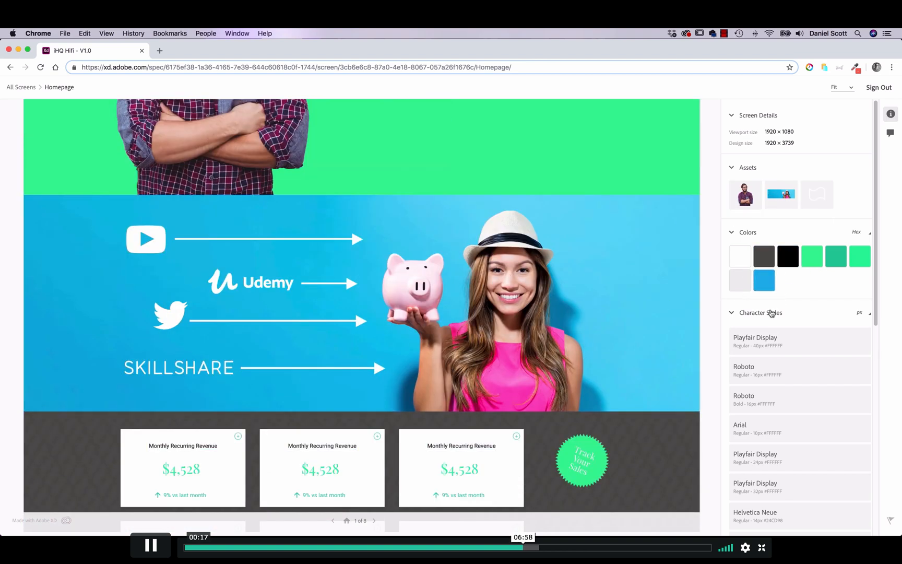
pyautogui.scroll(-8, 794, 363)
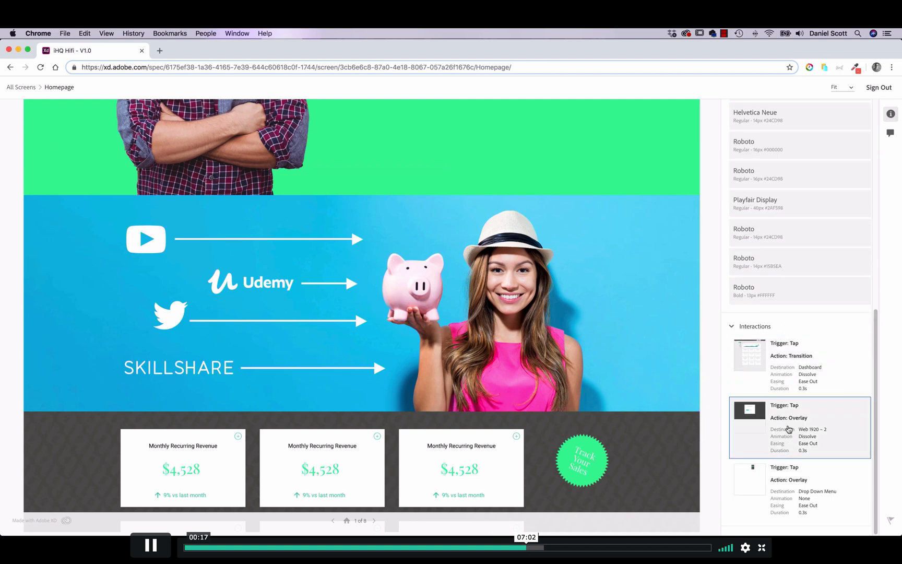
pyautogui.click(789, 367)
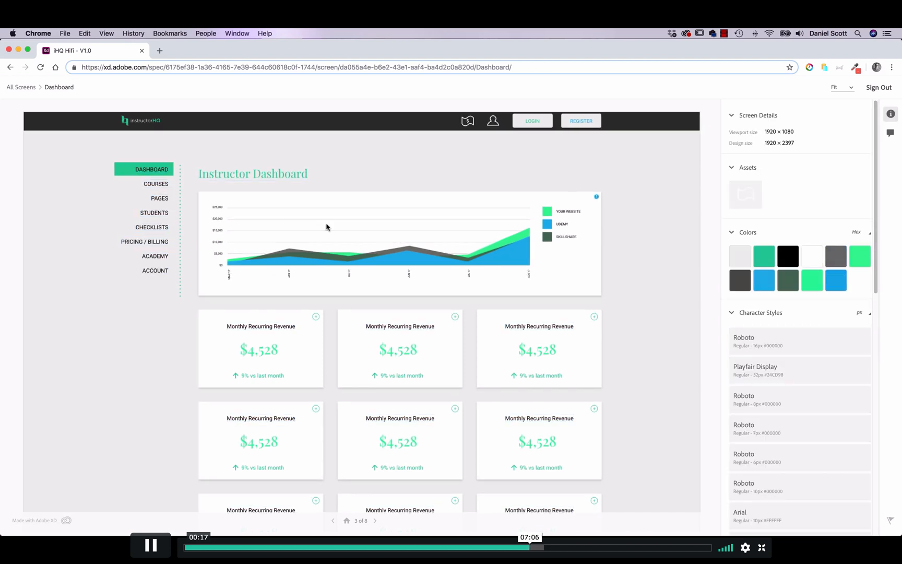
# Step: Go back through all screens to the Homepage and pin a new comment marker on the hero man's face
pyautogui.click(26, 88)
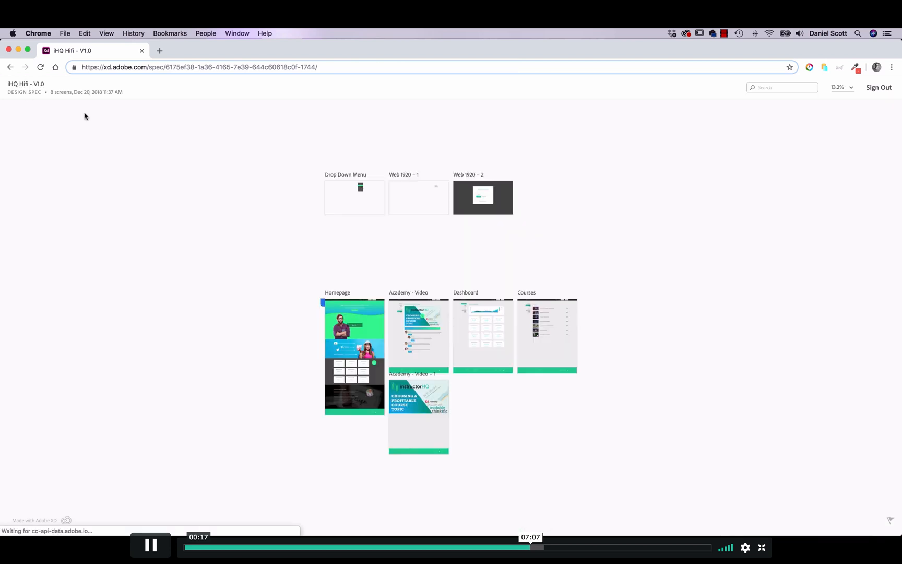
pyautogui.click(342, 307)
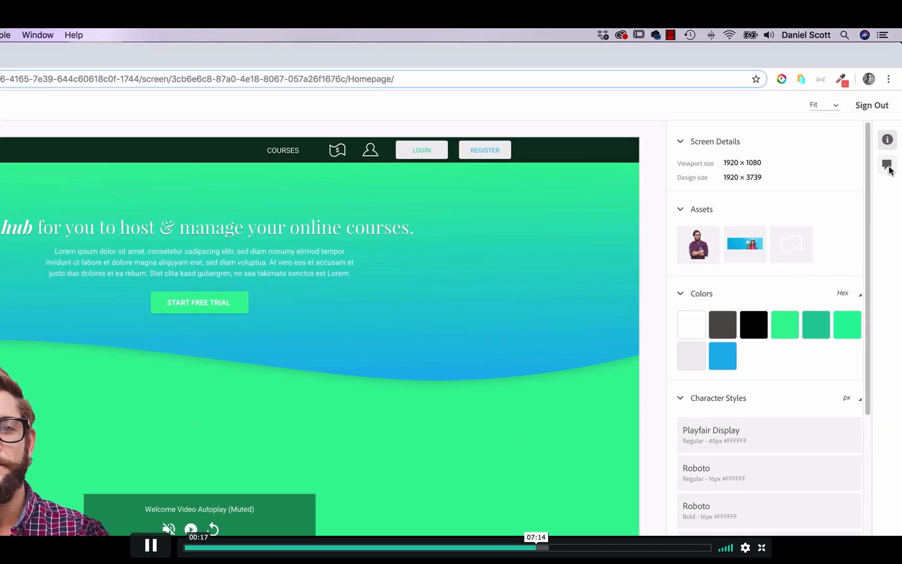
pyautogui.click(887, 166)
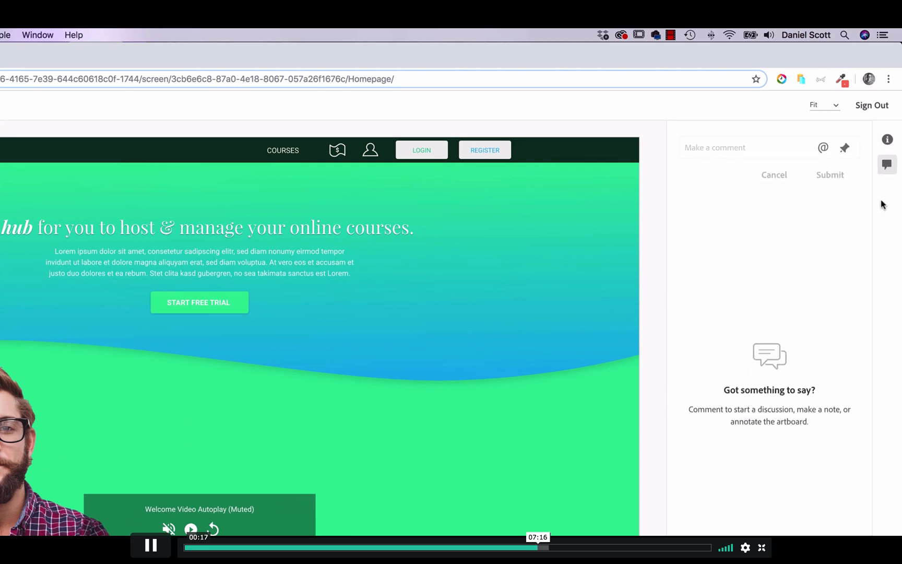
pyautogui.click(846, 149)
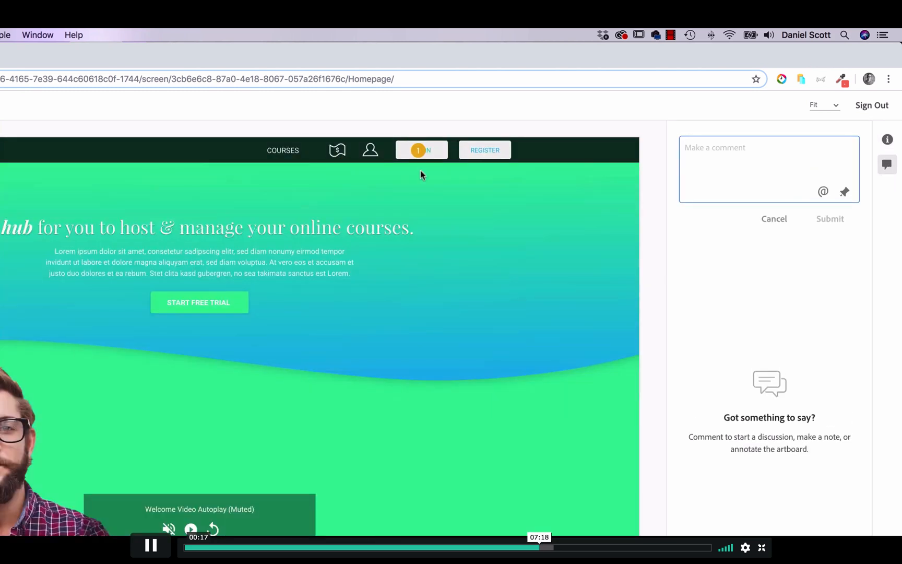
pyautogui.click(418, 151)
pyautogui.moveTo(420, 151); pyautogui.dragTo(5, 418)
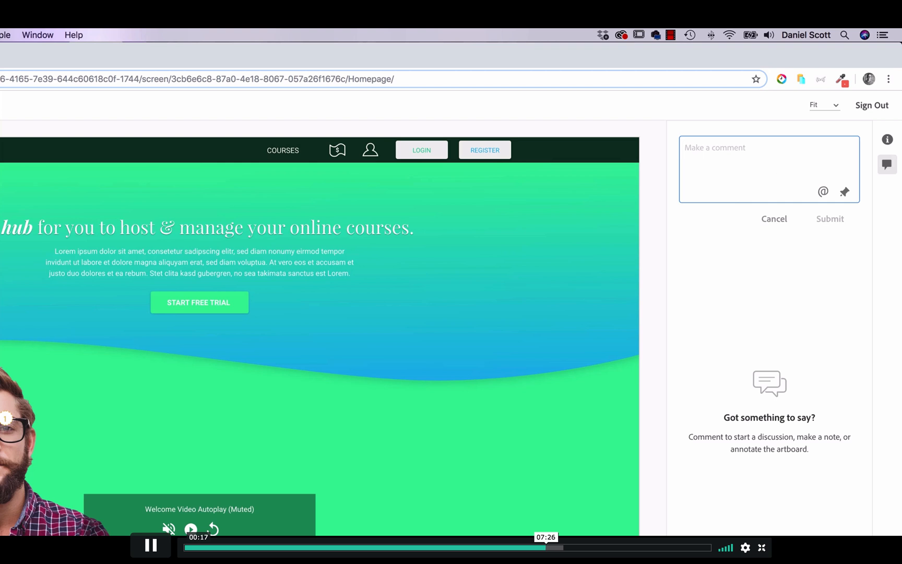
# Step: Enter "Can you make this asset" as the pinned comment's text and submit it
pyautogui.write('Can you make ')
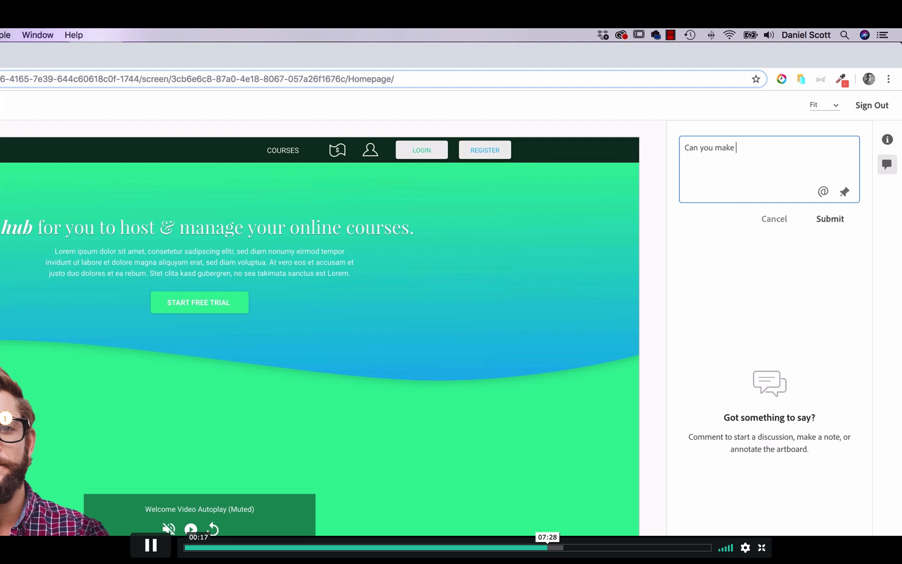
pyautogui.write('this asset.')
pyautogui.click(762, 221)
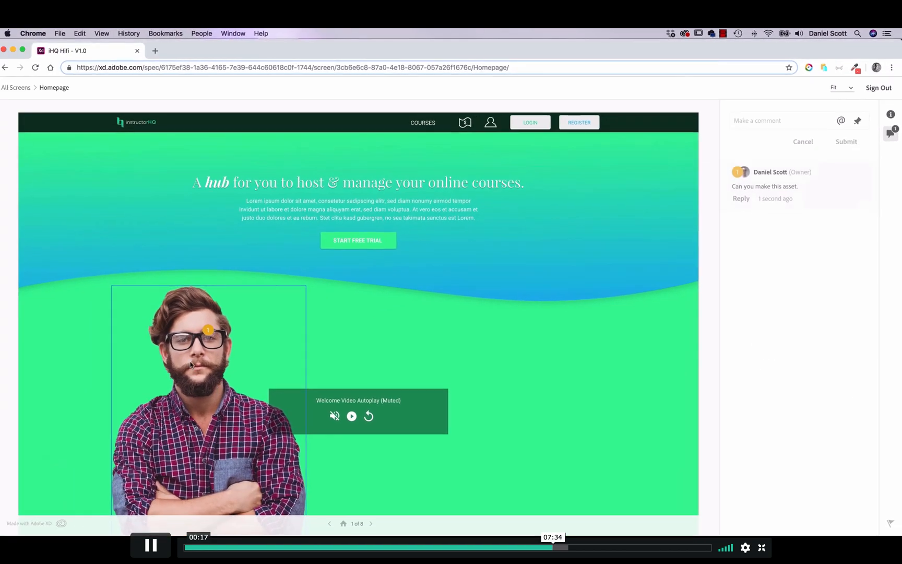
# Step: Switch to Adobe XD, select the hero-man image on the Homepage artboard and open the settings for publishing design specs
pyautogui.press('super+Tab')
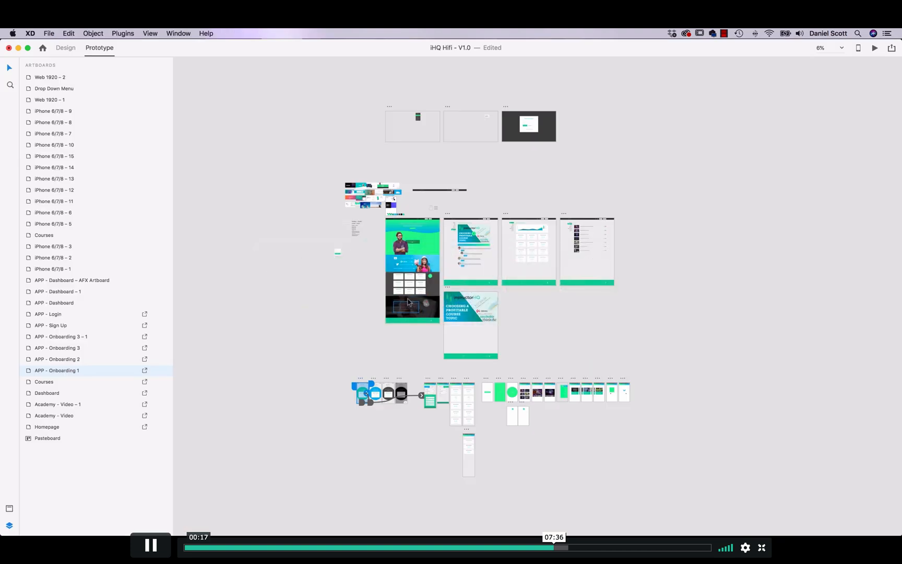
pyautogui.click(403, 252)
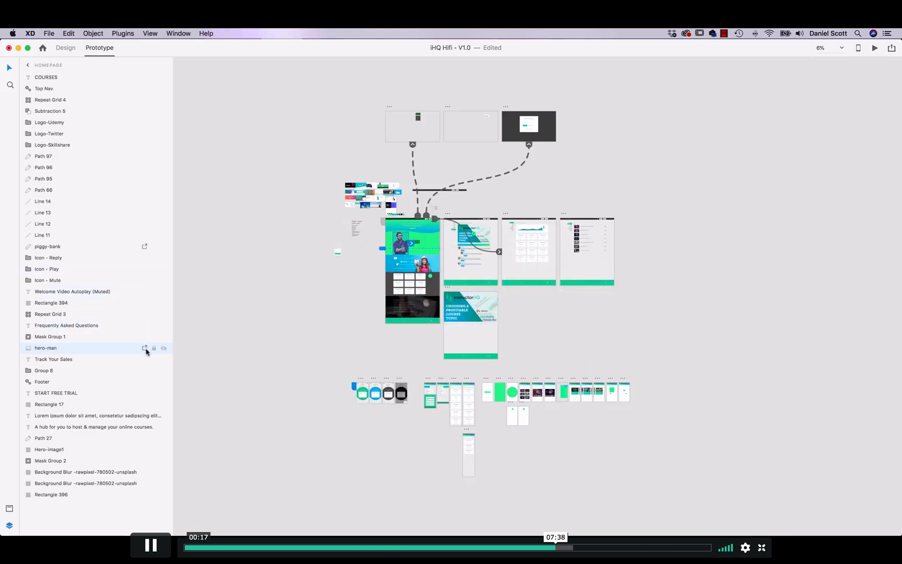
pyautogui.click(892, 48)
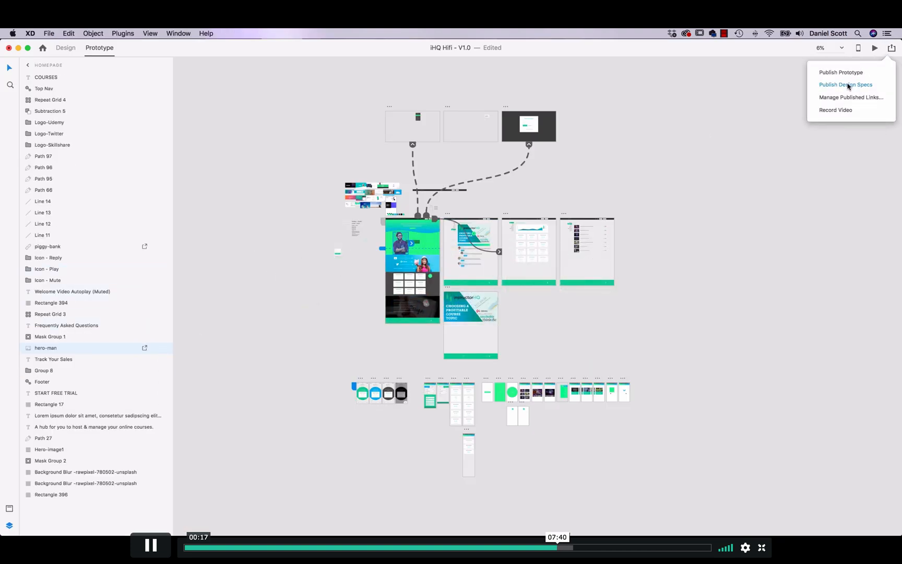
pyautogui.click(849, 87)
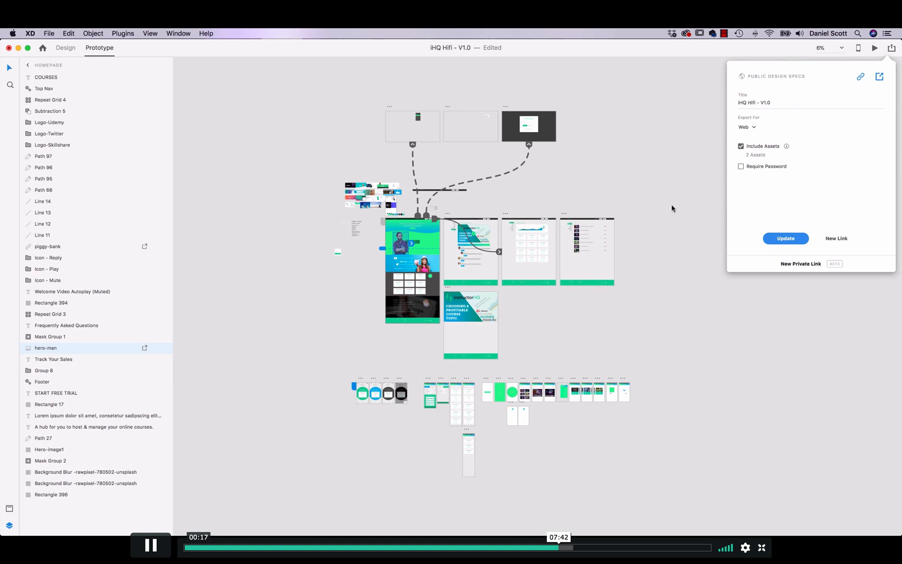
# Step: Switch back to Chrome, select the hero-man asset in the Homepage's specs and check its available download formats
pyautogui.press('super+Tab')
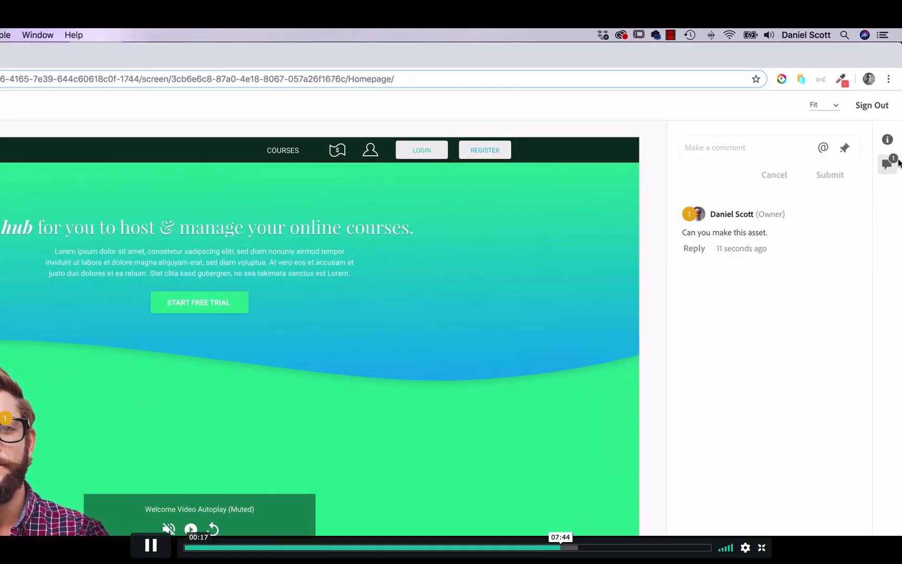
pyautogui.click(887, 140)
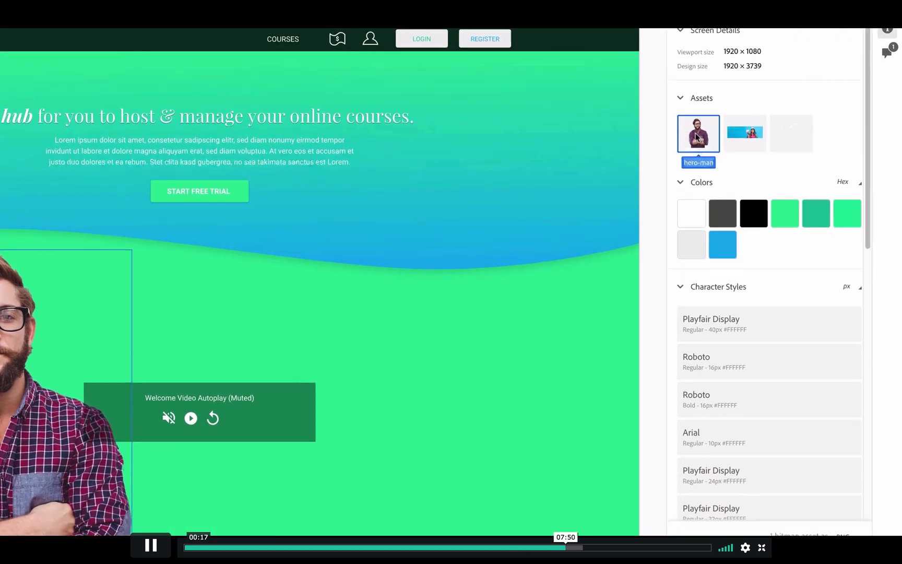
pyautogui.click(704, 249)
pyautogui.click(850, 496)
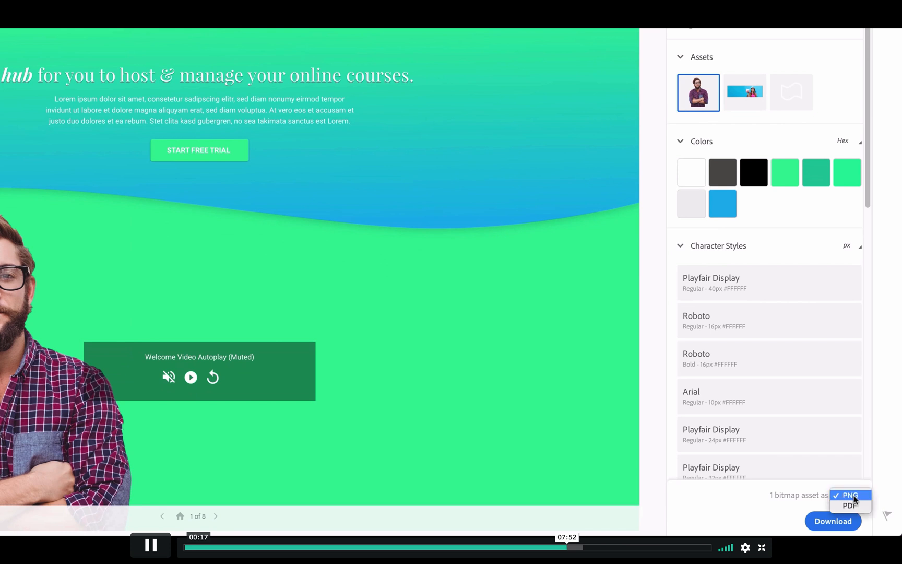
pyautogui.click(740, 514)
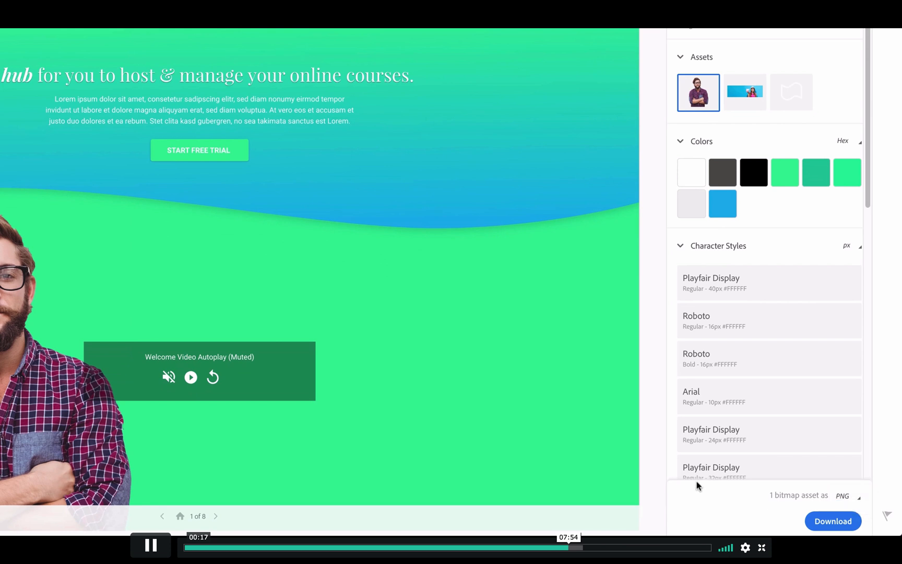
pyautogui.click(698, 103)
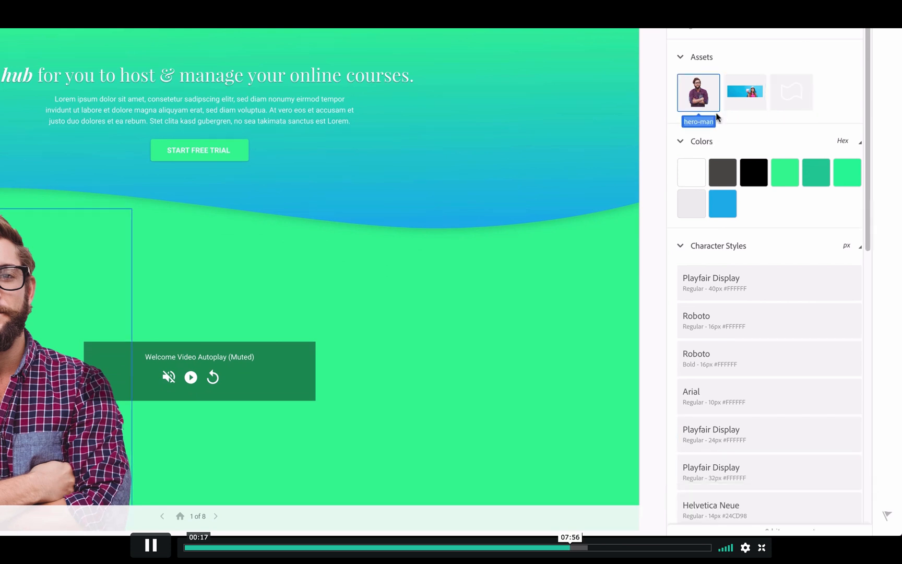
# Step: Check the available download formats for the white vector icon and the piggy-bank bitmap asset
pyautogui.click(789, 95)
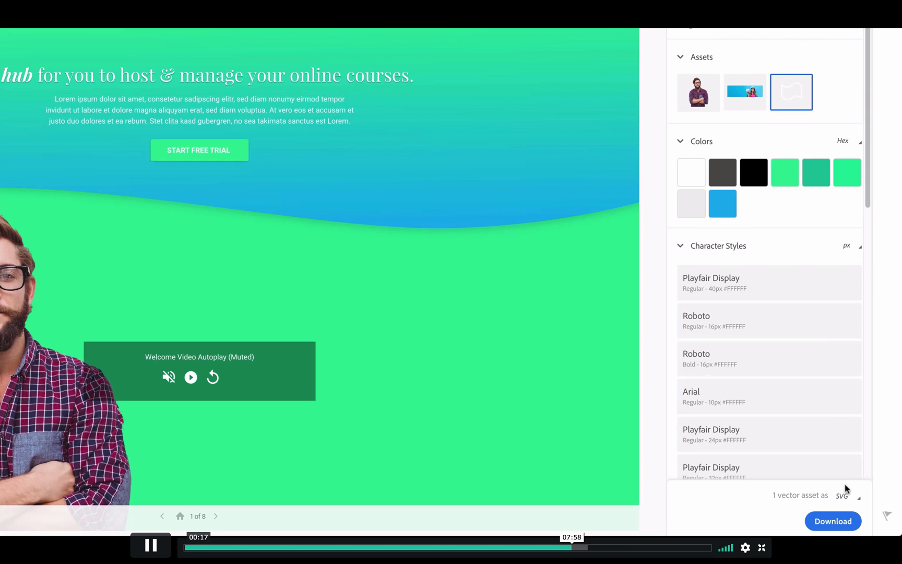
pyautogui.click(843, 496)
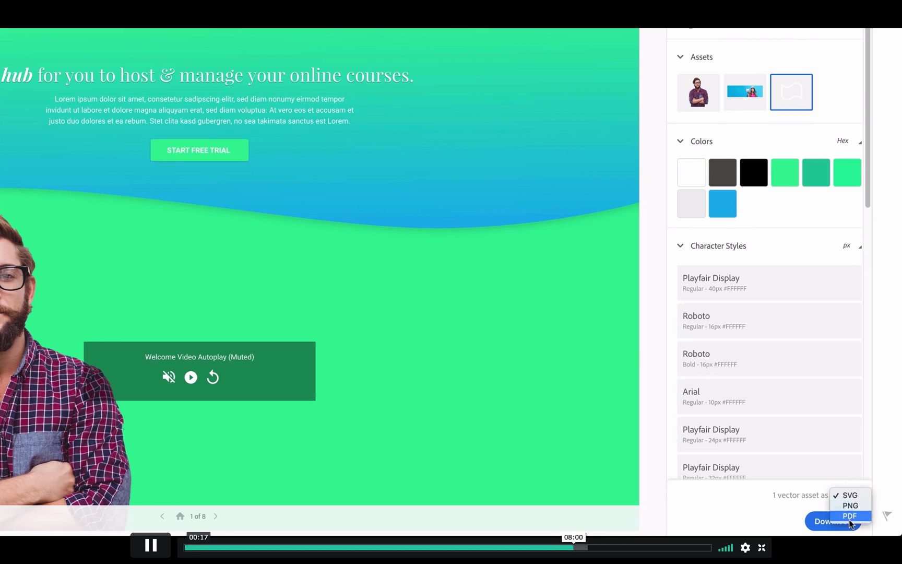
pyautogui.click(747, 92)
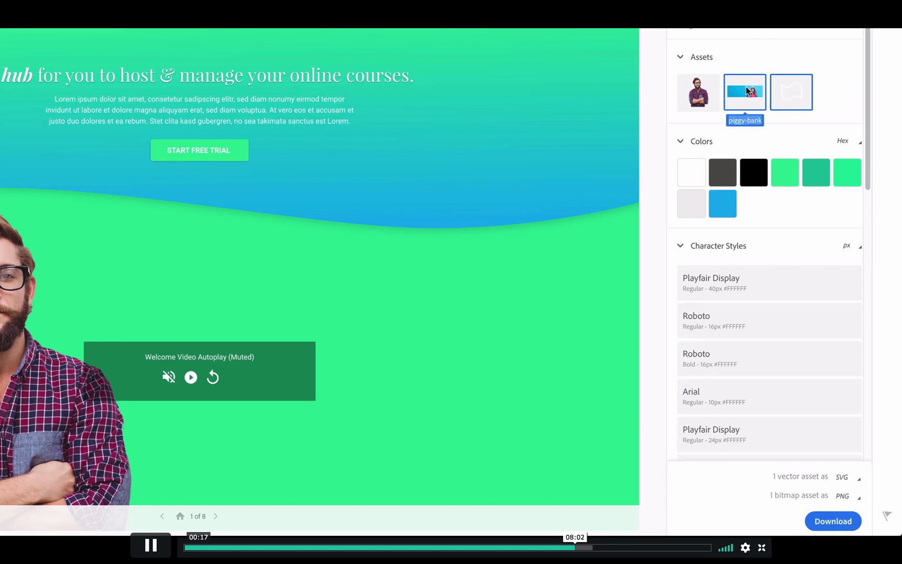
pyautogui.click(783, 92)
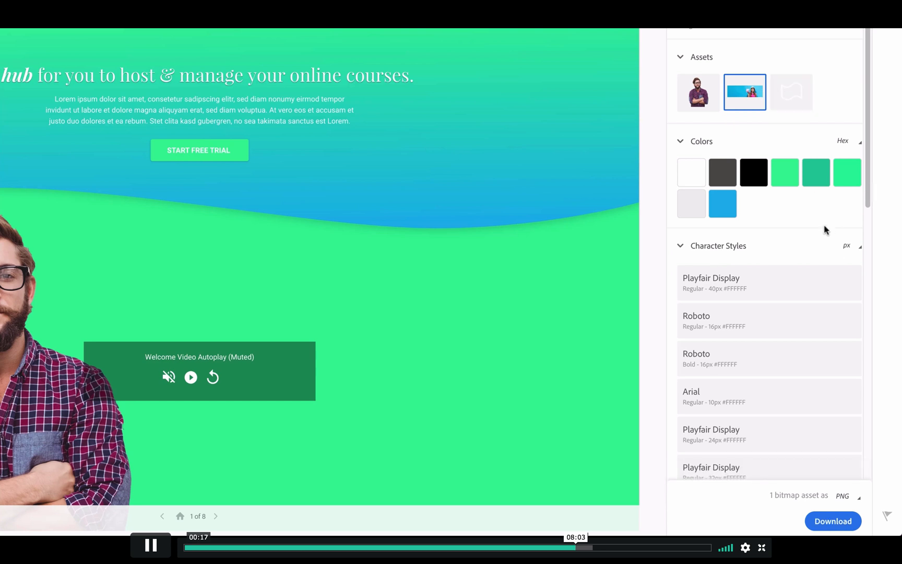
pyautogui.click(857, 503)
pyautogui.click(734, 509)
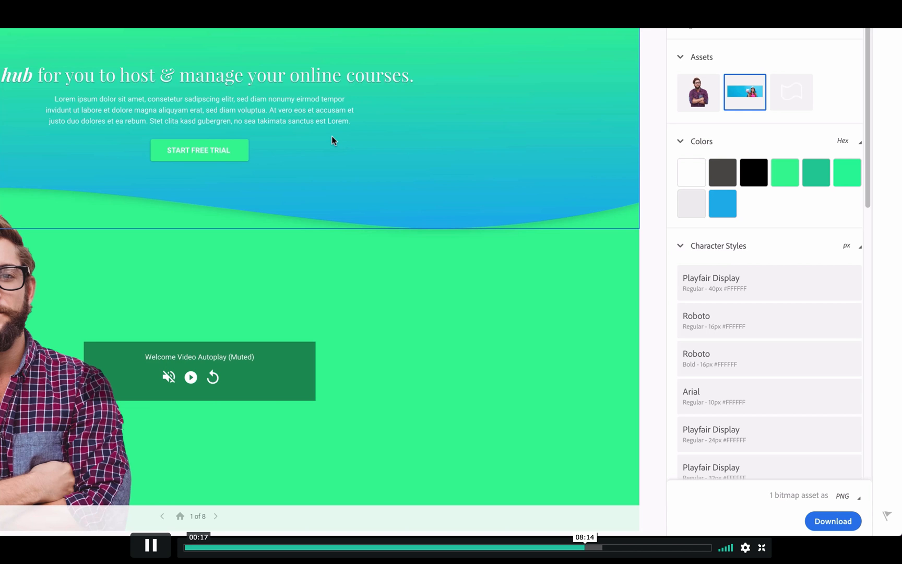
# Step: Copy the green #38F495 swatch's hex code and paste it into the TextEdit document in place of its text
pyautogui.moveTo(781, 180)
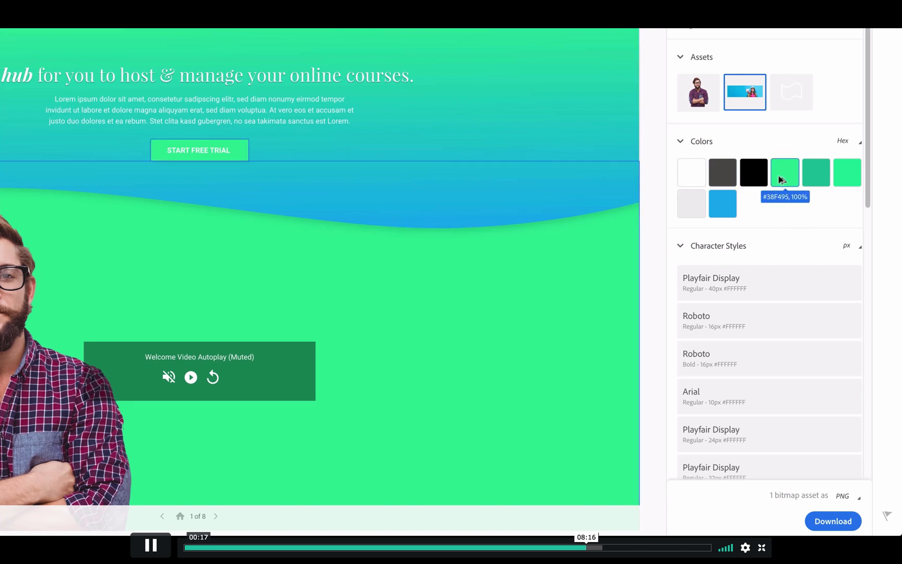
pyautogui.moveTo(846, 180)
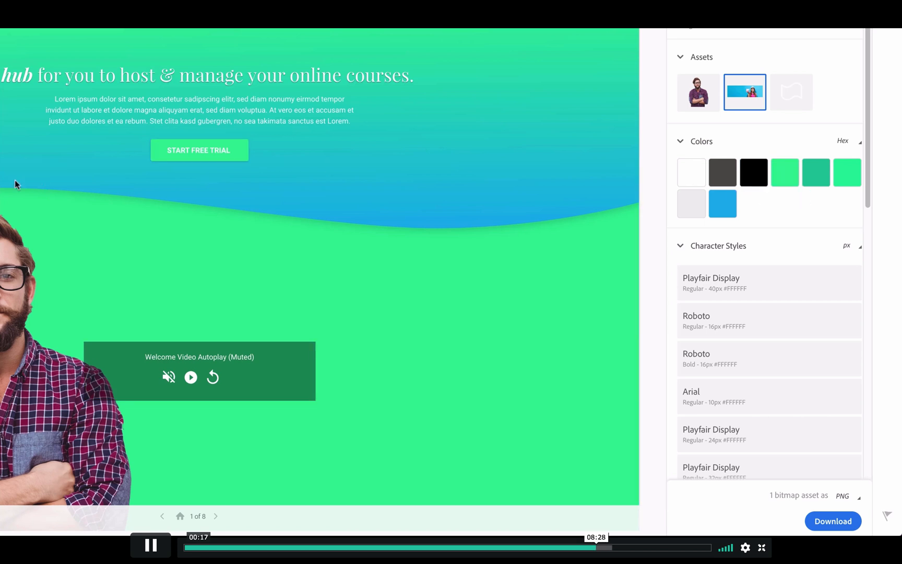
pyautogui.press('super+Tab')
pyautogui.click(211, 209)
pyautogui.moveTo(109, 92); pyautogui.dragTo(68, 91)
pyautogui.press('super+c')
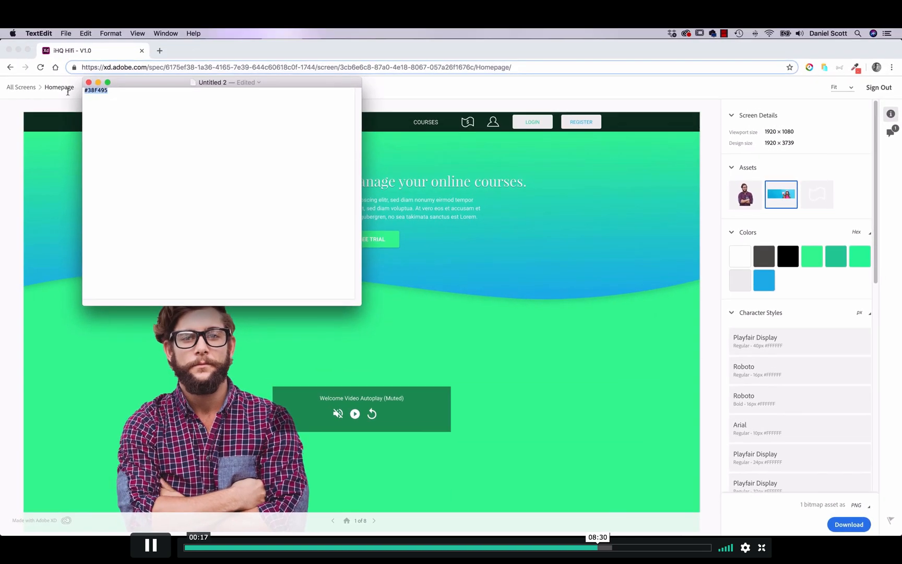
pyautogui.press('BackSpace')
pyautogui.press('super+v')
# Step: Copy the dark grey swatch's hex code from the specs and paste it on a new line in the TextEdit document
pyautogui.click(814, 288)
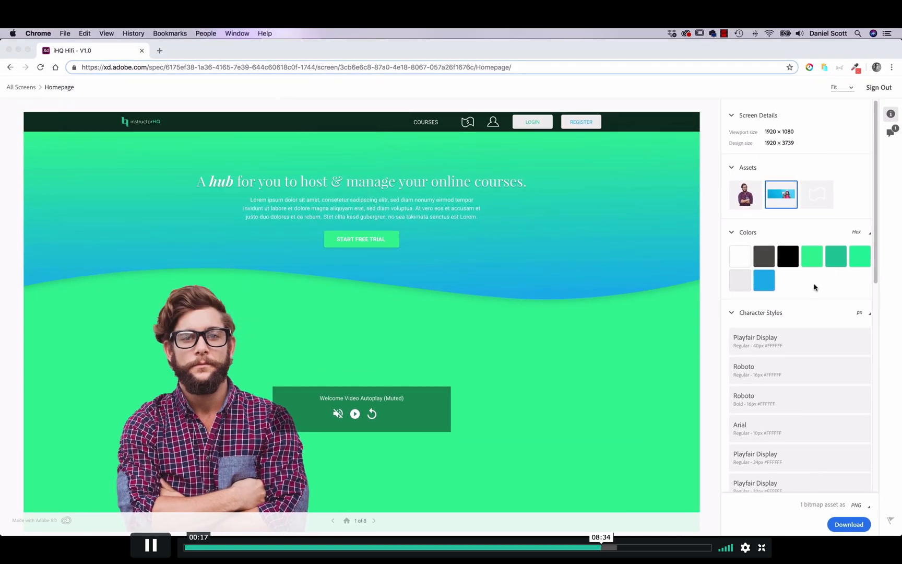
pyautogui.press('super+Tab')
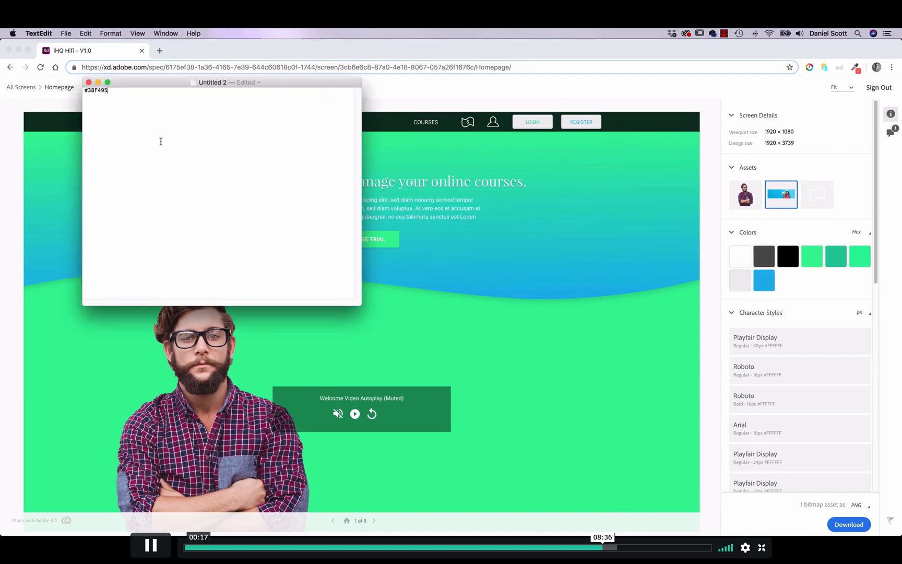
pyautogui.press('Return')
pyautogui.write('#504F4B')
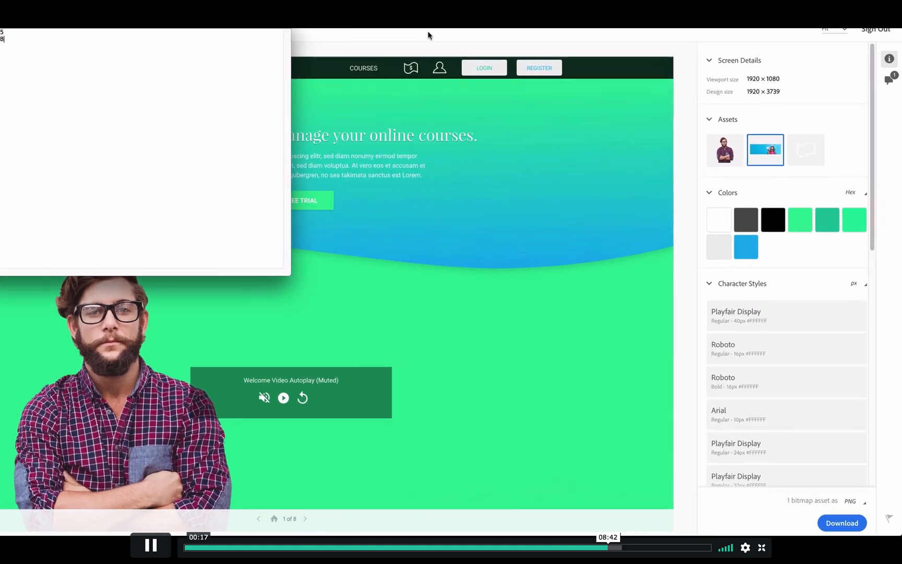
# Step: Return to the Homepage specs in Chrome, examine the character styles and try dp as their unit
pyautogui.click(898, 401)
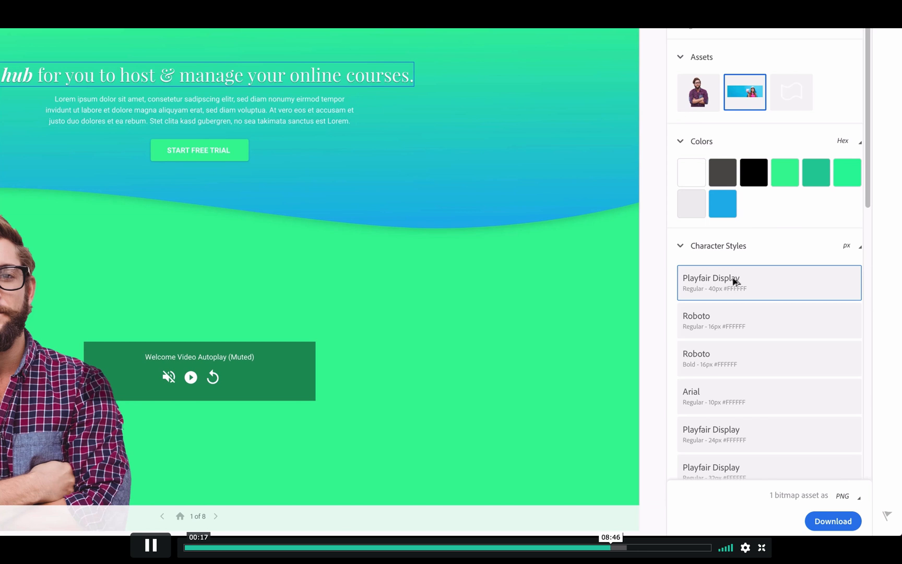
pyautogui.click(847, 246)
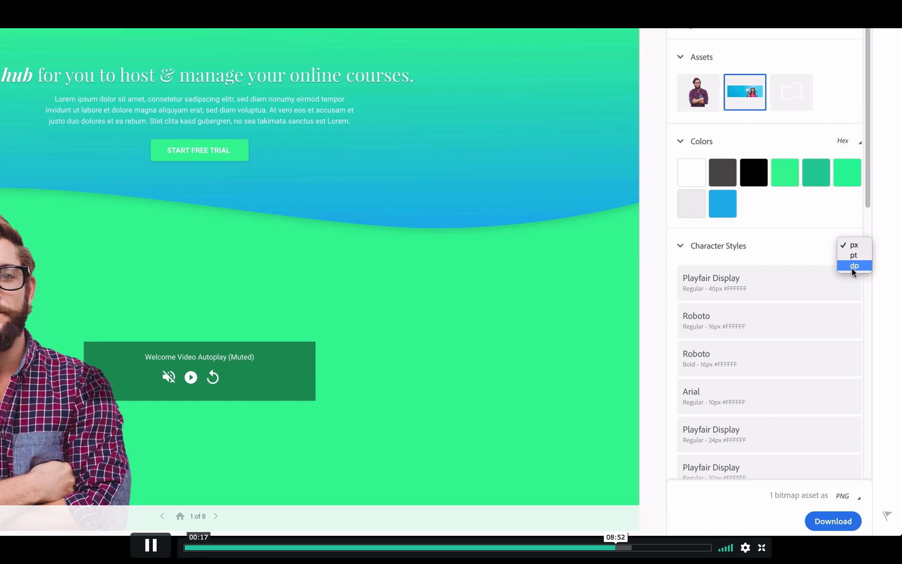
pyautogui.click(854, 266)
pyautogui.scroll(-10, 751, 286)
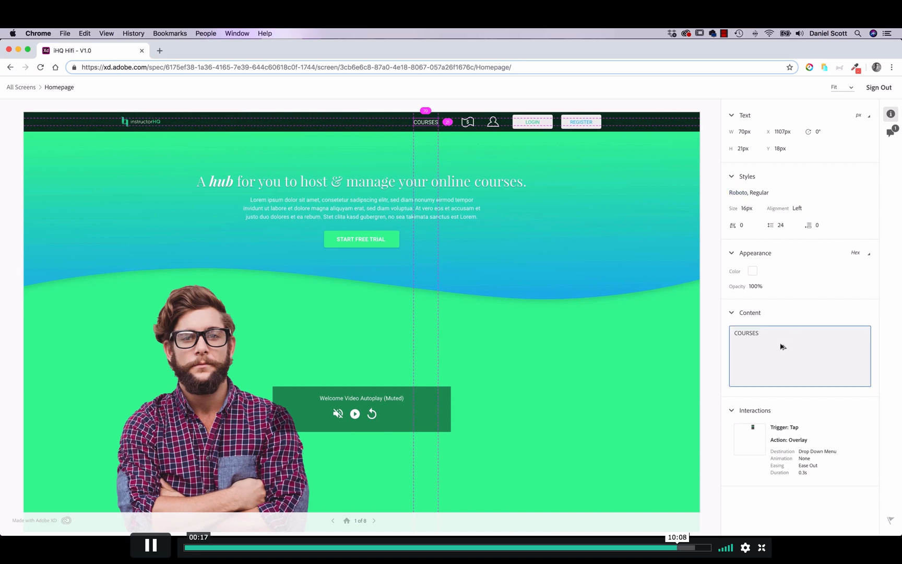
# Step: Select the text content of the COURSES navigation item in its specs and return to the overview of all screens
pyautogui.moveTo(780, 337); pyautogui.dragTo(708, 319)
pyautogui.click(750, 342)
pyautogui.click(21, 87)
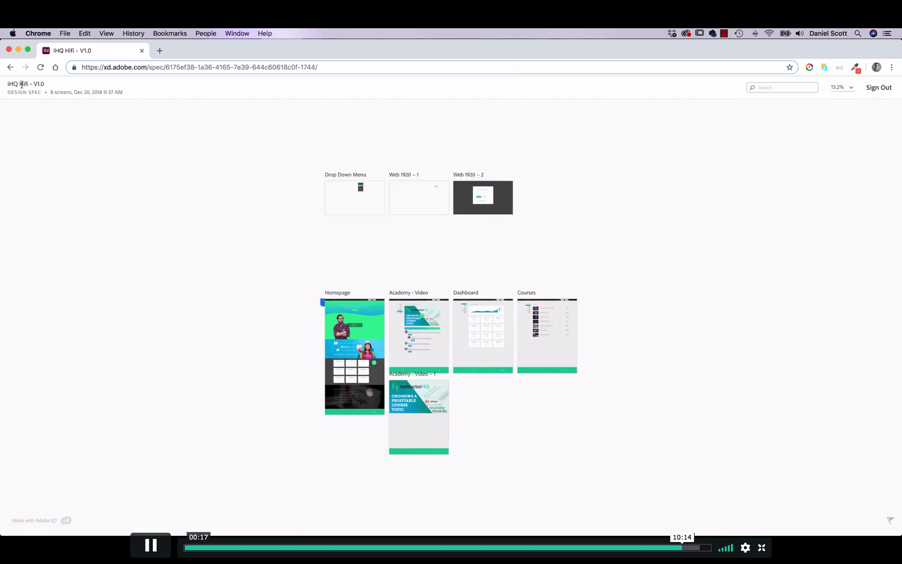